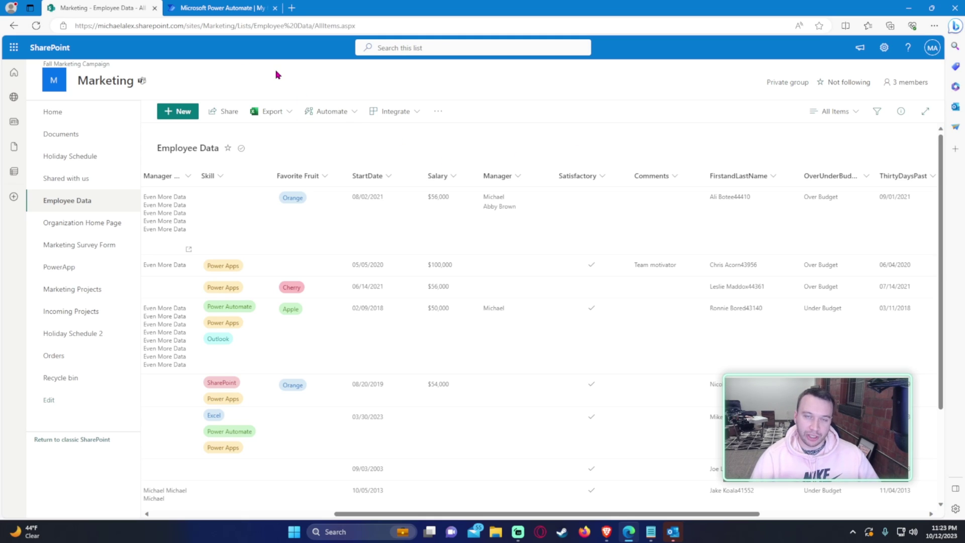
Step: Create an instant cloud flow named 'Multi Person Field Email' with the Manually trigger a flow trigger
click(215, 9)
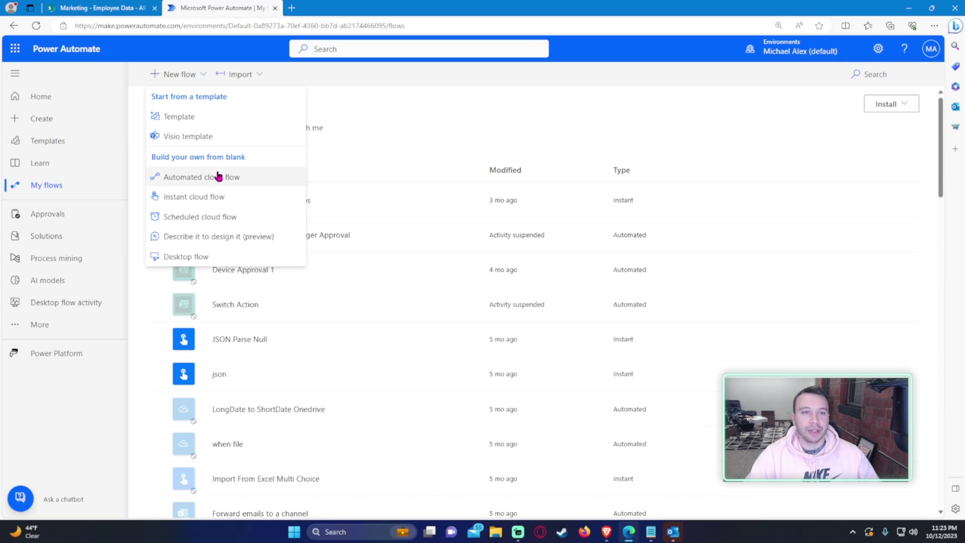
click(218, 196)
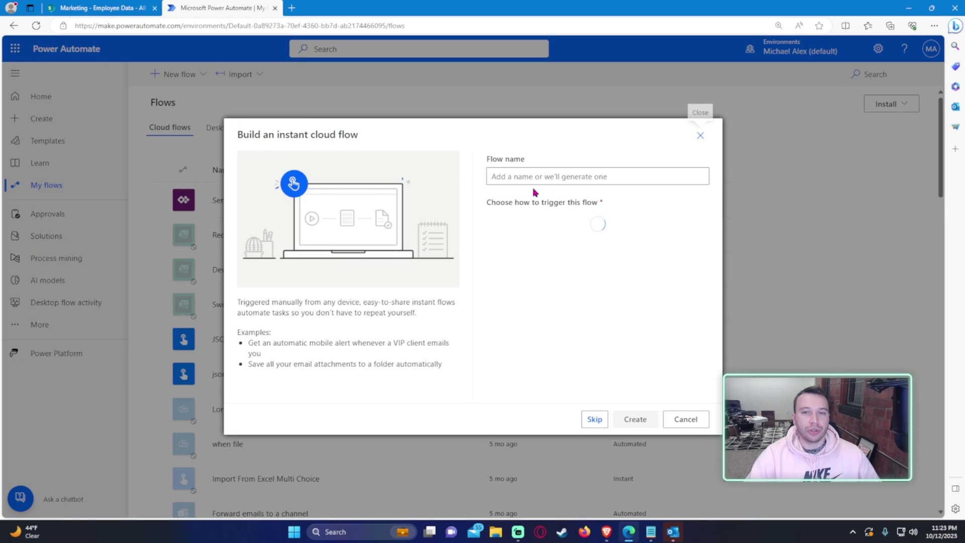
click(570, 177)
text(Multi Person )
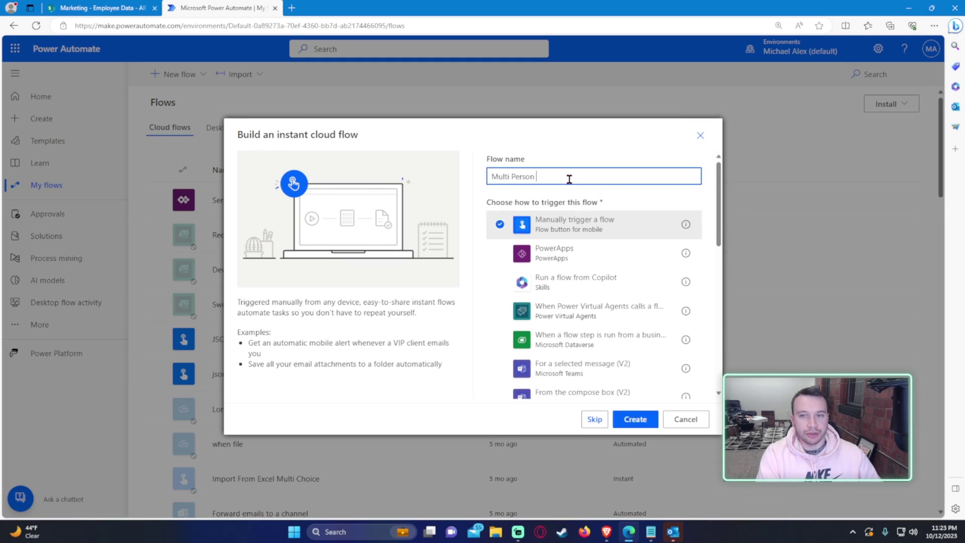
text(Field Email)
click(644, 419)
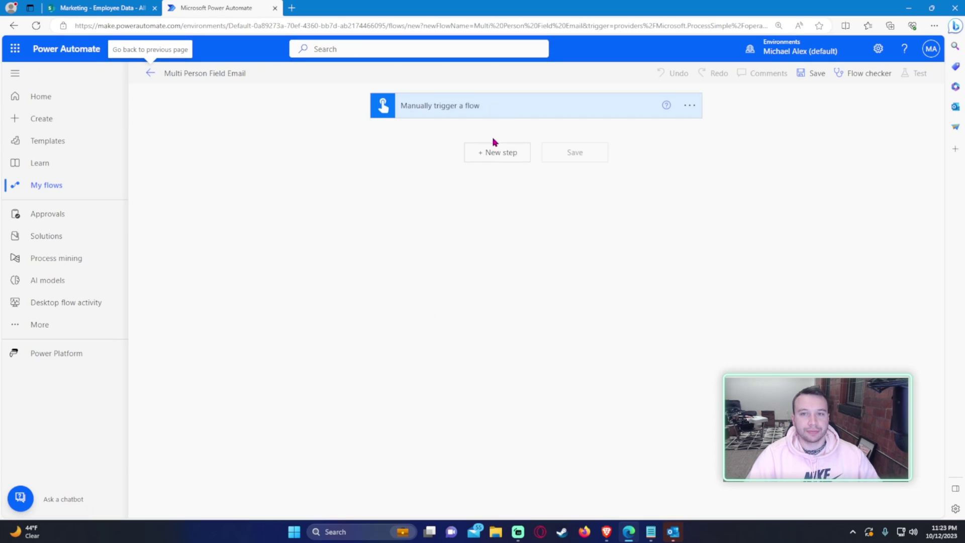
Step: Add a SharePoint Get item action after the trigger
click(496, 153)
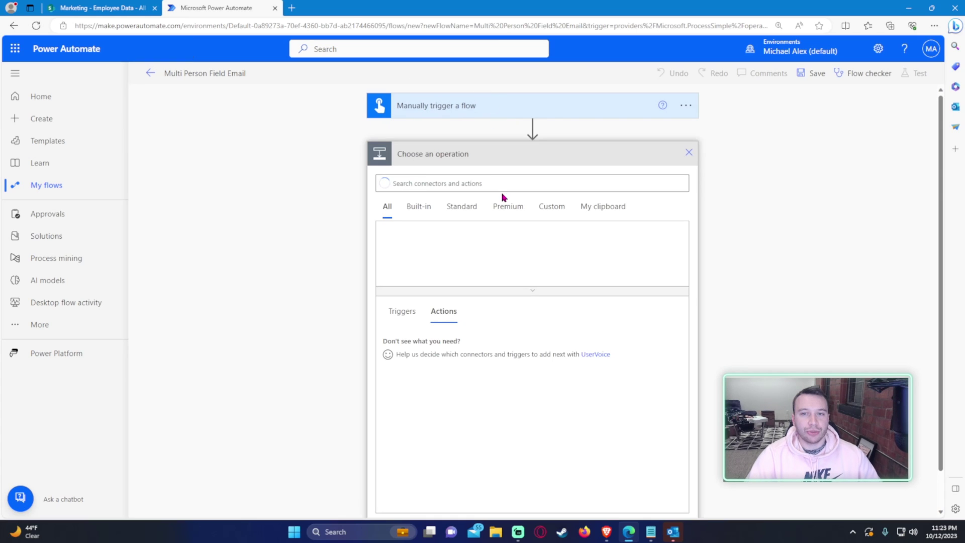
click(492, 184)
text(get item)
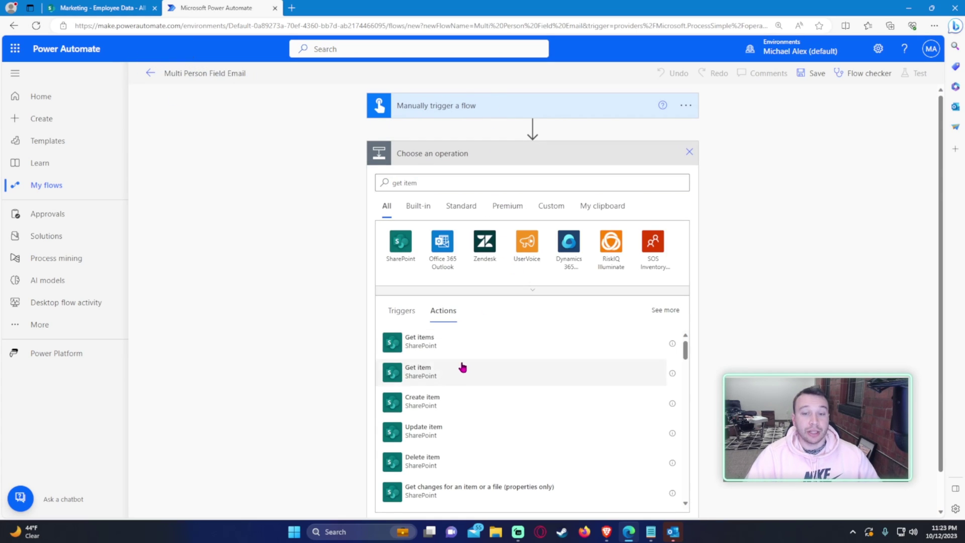
click(469, 363)
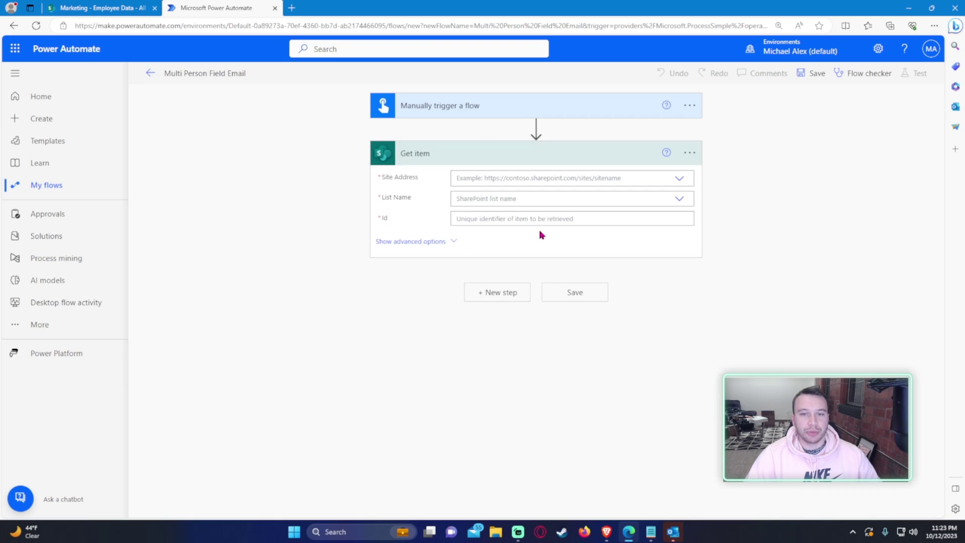
Step: Point Get item at the Marketing site's Employee Data list
click(680, 179)
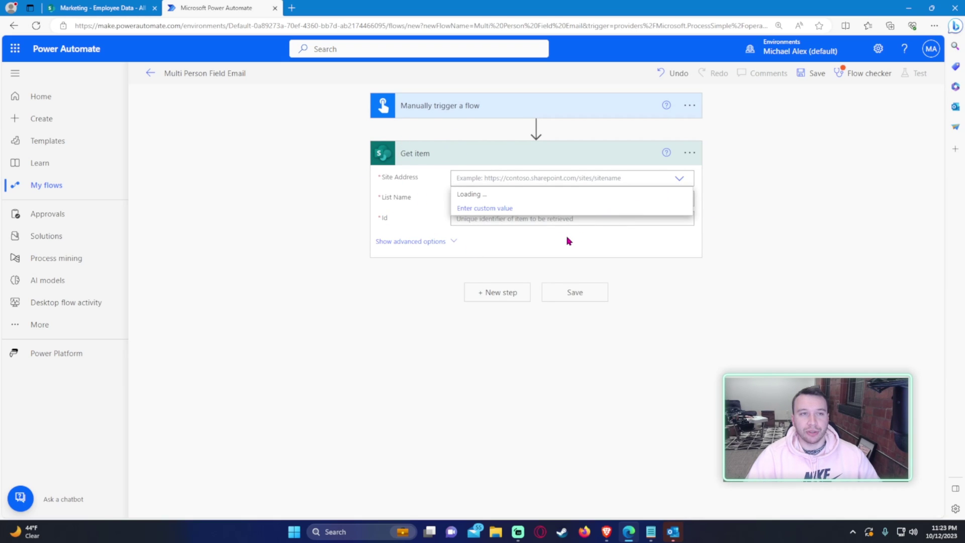
click(491, 251)
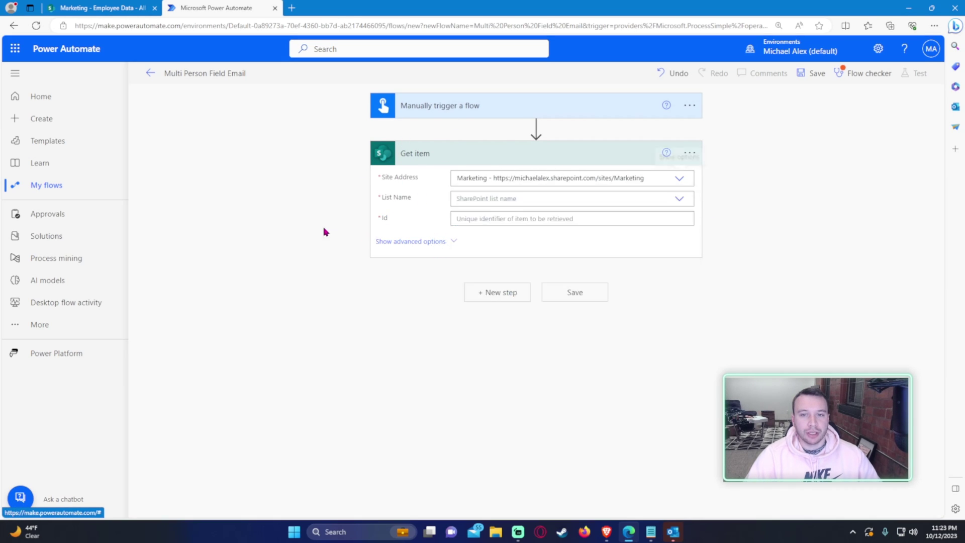
click(502, 199)
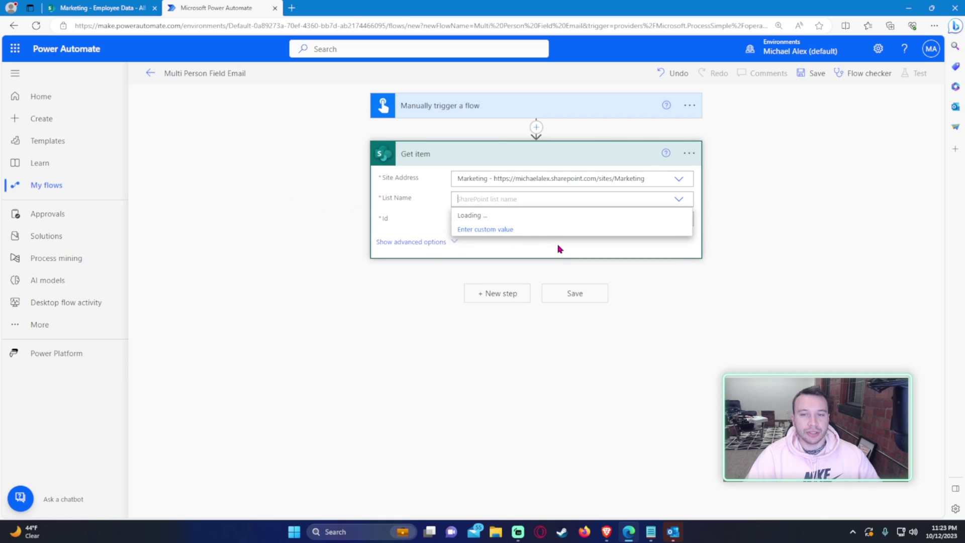
click(490, 228)
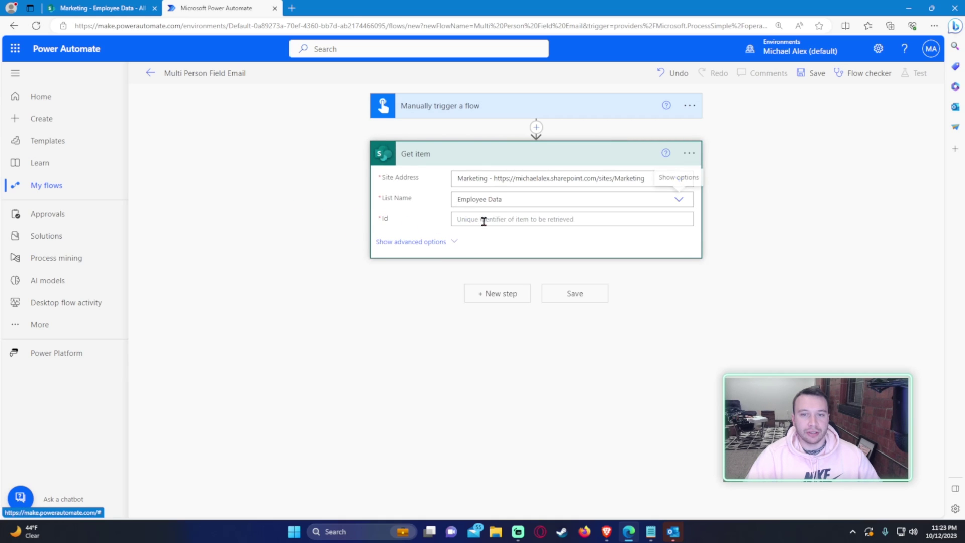
click(483, 220)
Step: Check the row's ID in the Employee Data list and enter Id 8
click(80, 8)
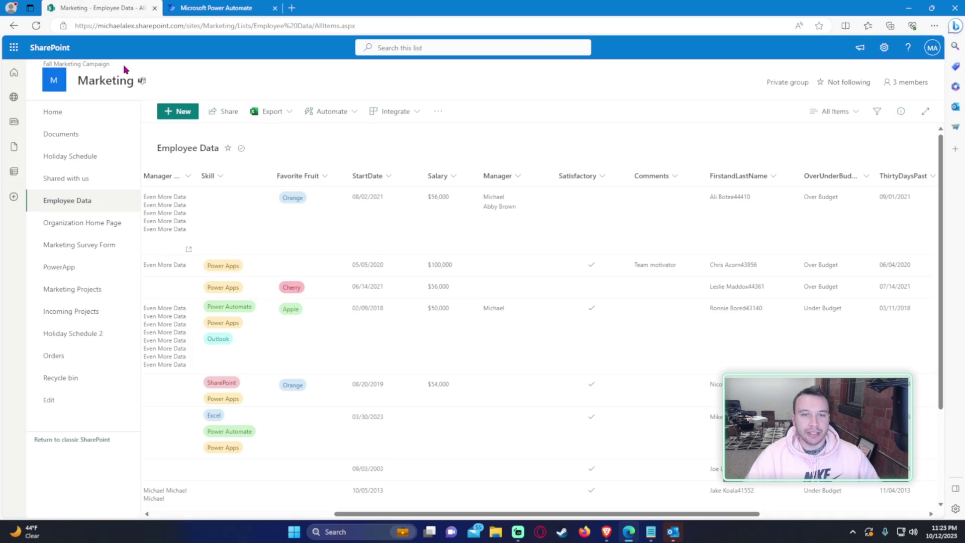
click(345, 215)
mouse_move(497, 516)
mouse_down()
mouse_move(146, 513)
mouse_move(500, 514)
mouse_up()
scroll(554, 352, left, 10)
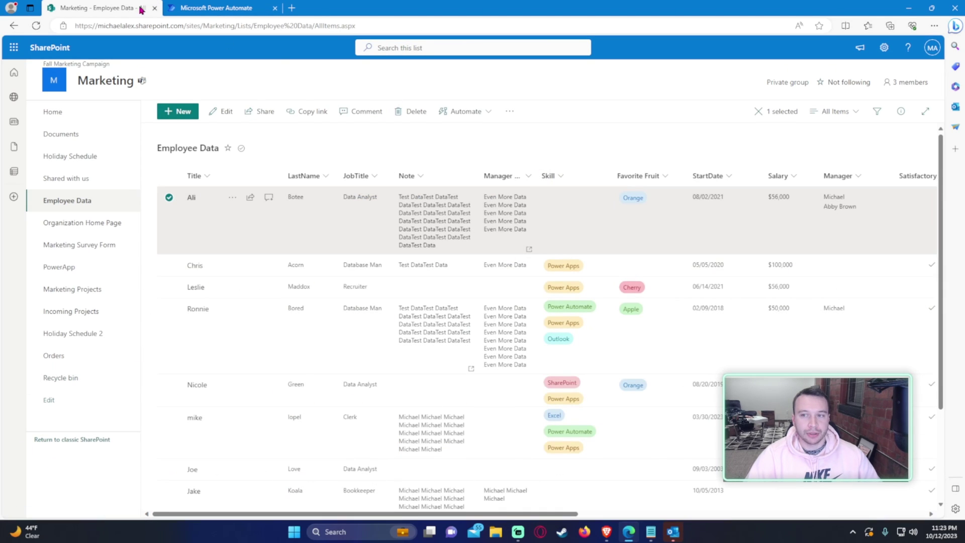
click(216, 7)
text(8)
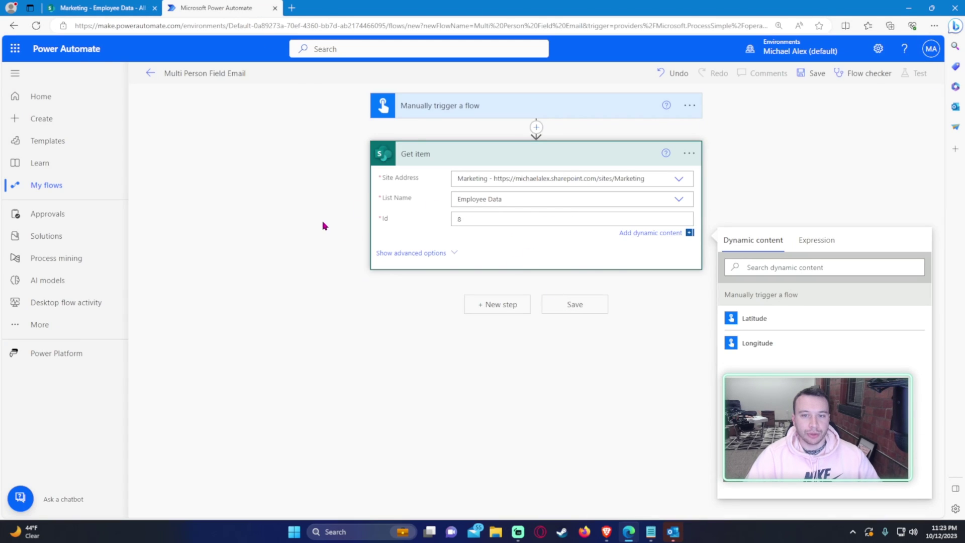
click(523, 319)
Step: Add an Outlook Send an email (V2) action addressed to the dynamic Manager Email
click(502, 296)
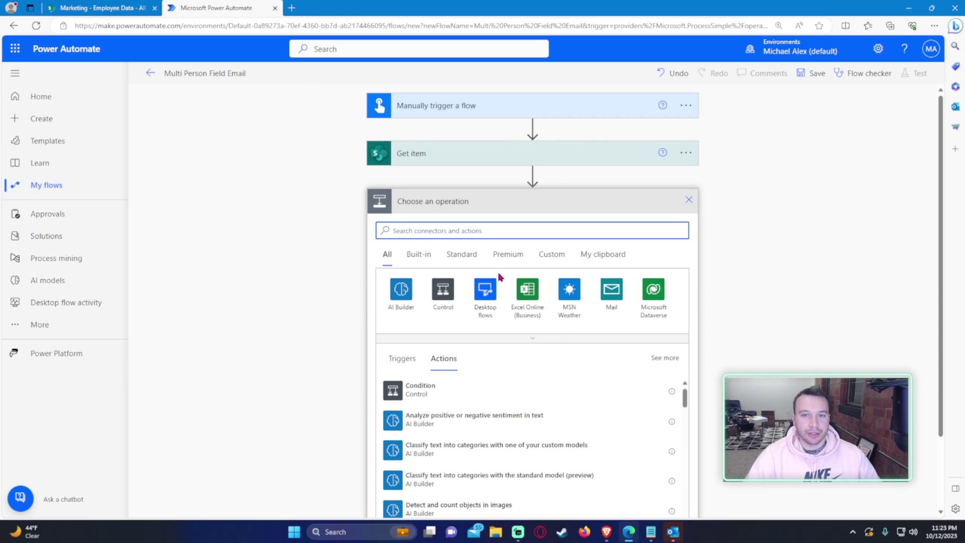
text(send e)
text(n email)
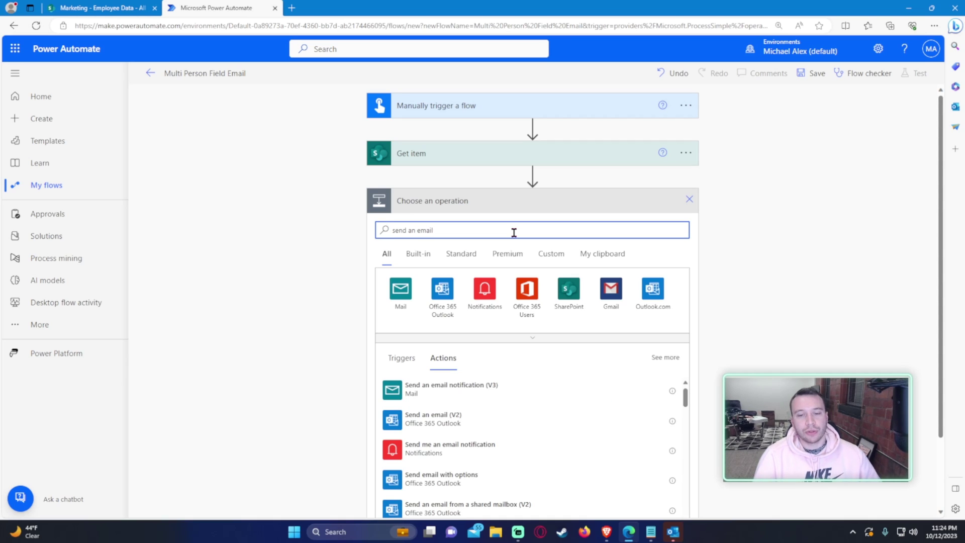
click(444, 417)
click(467, 232)
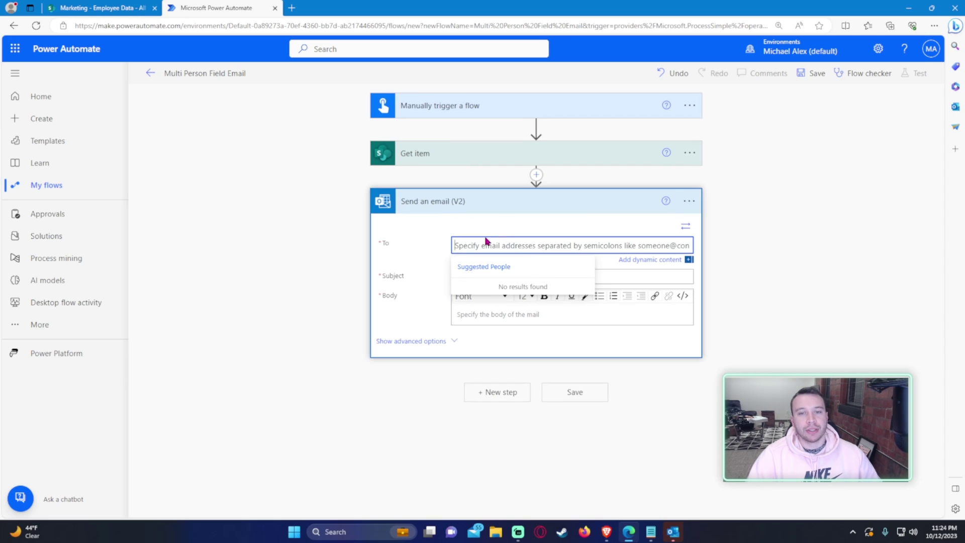
click(651, 260)
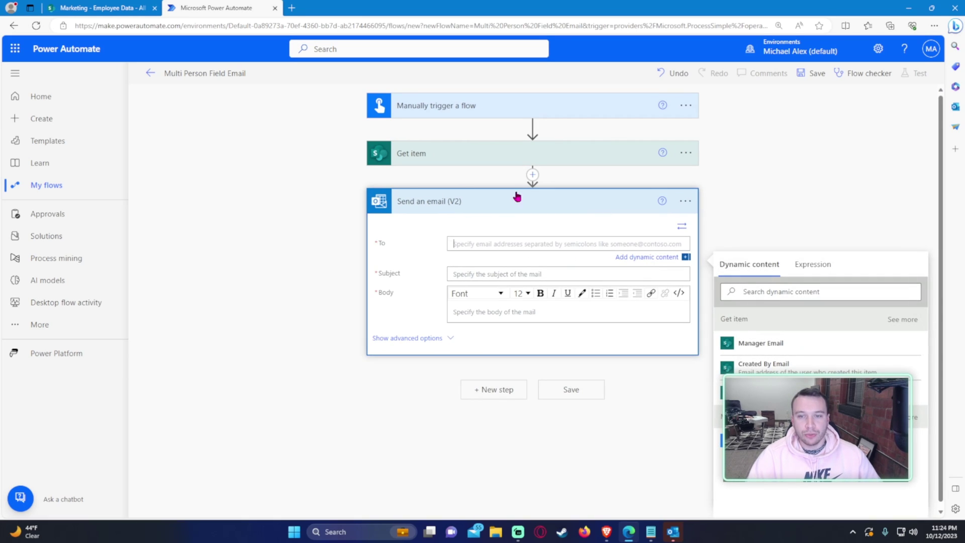
click(902, 319)
click(760, 343)
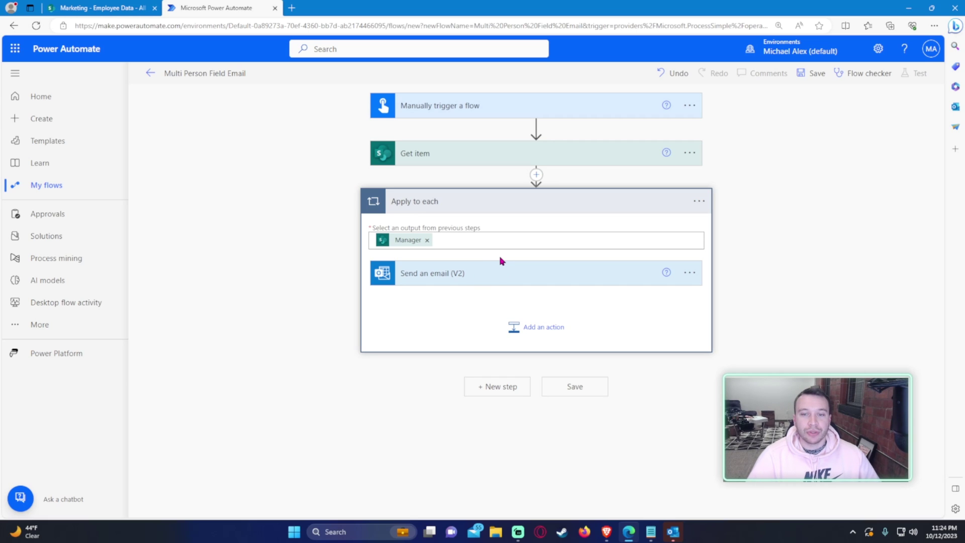
Step: Set the email's subject and body both to '1'
click(494, 276)
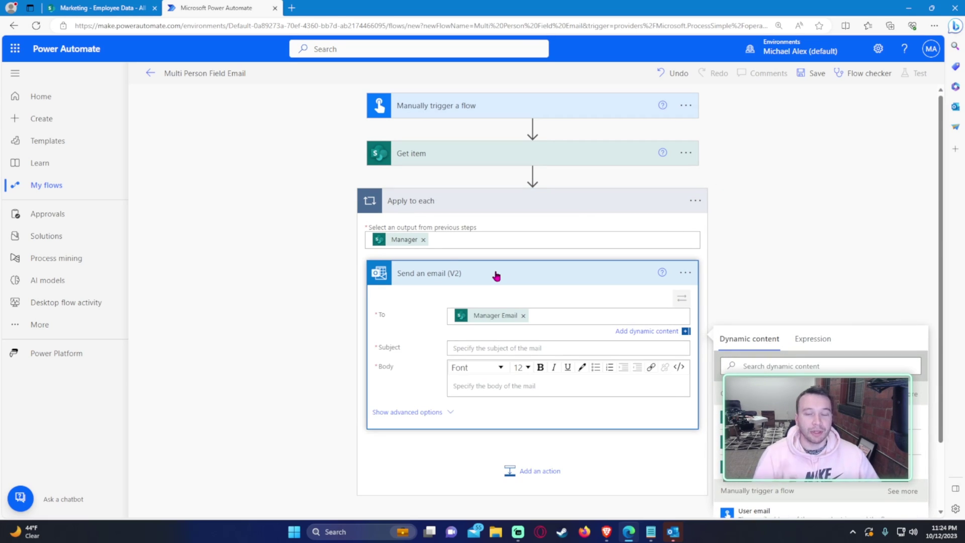
click(481, 346)
text(1)
click(513, 371)
text(1)
scroll(625, 431, down, 3)
Step: Save the flow and run a manual test
click(597, 391)
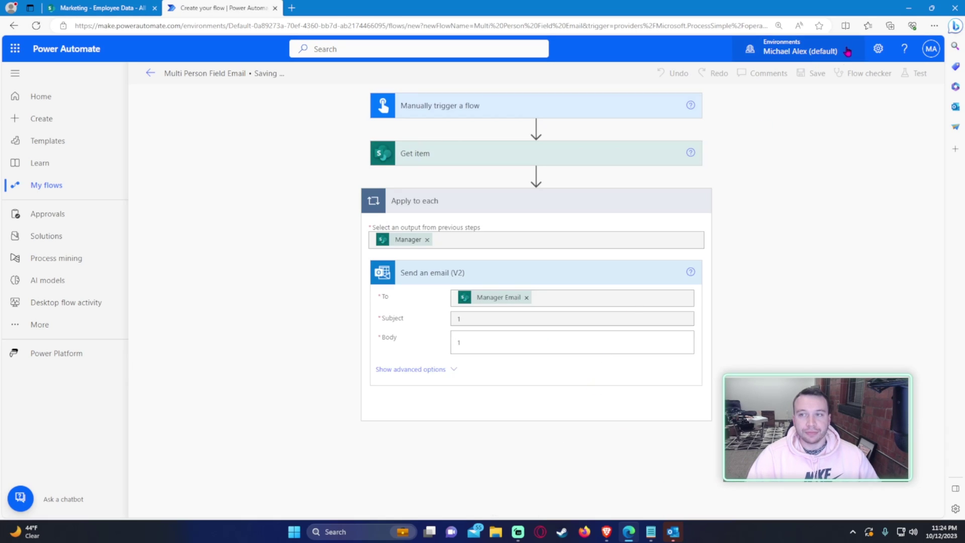
click(917, 79)
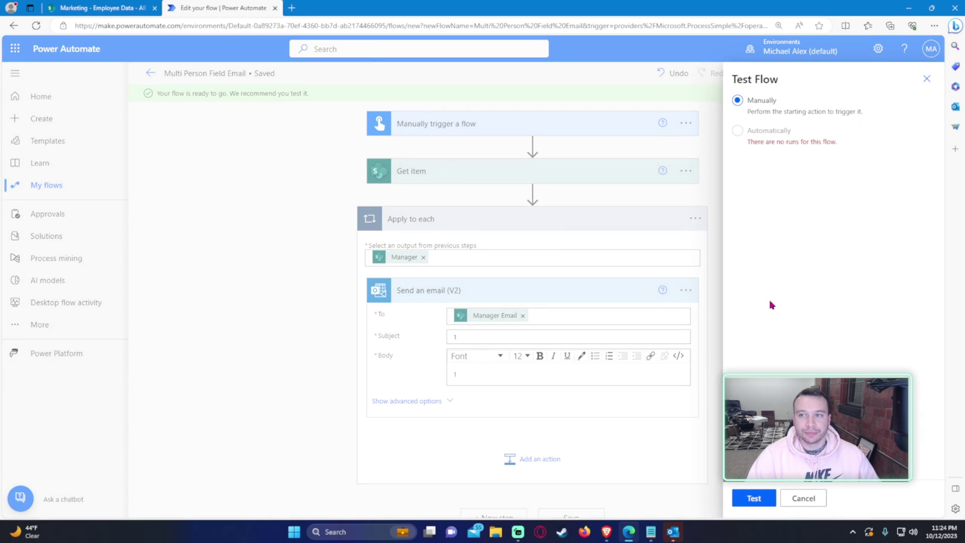
click(753, 490)
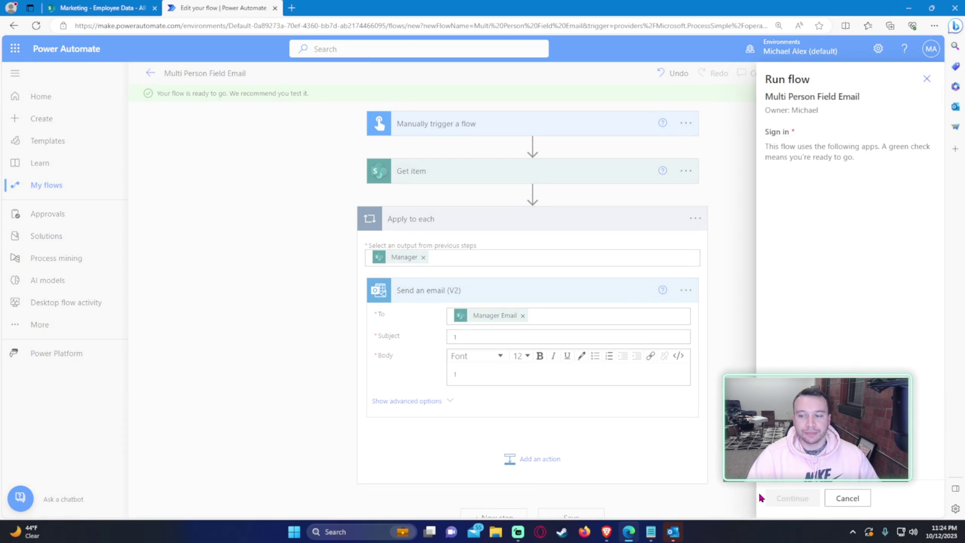
click(780, 499)
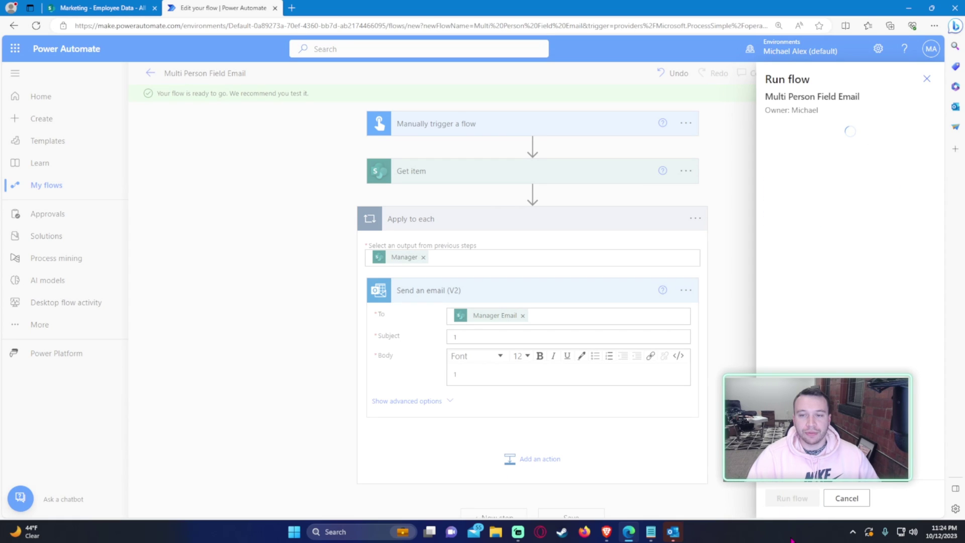
click(794, 500)
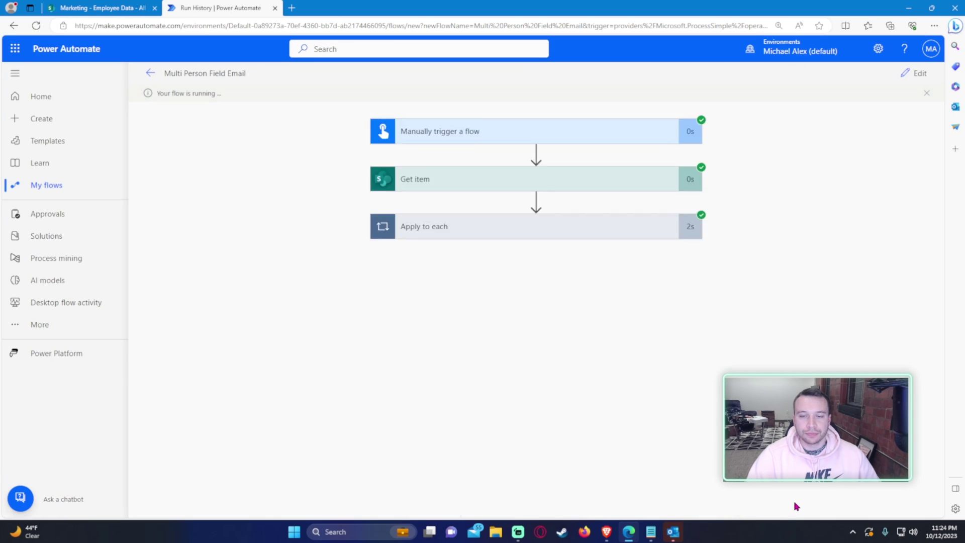
Step: Inspect both Apply to each iterations, each emailing a different manager
click(447, 229)
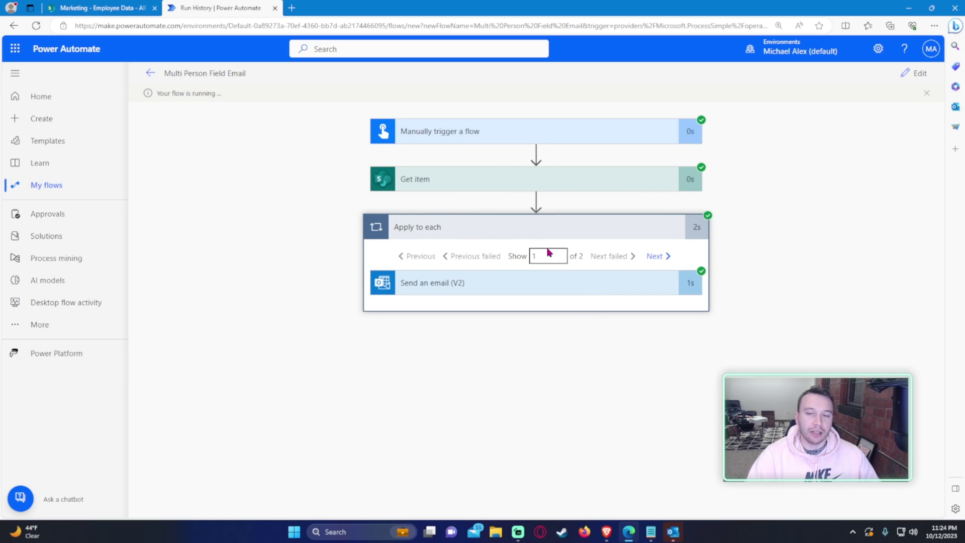
click(548, 278)
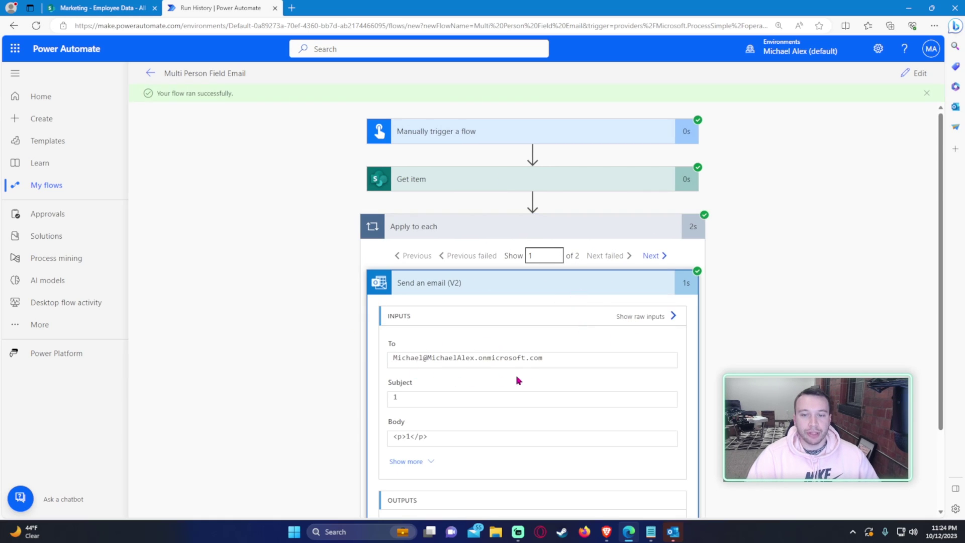
drag(394, 356, 708, 363)
click(639, 257)
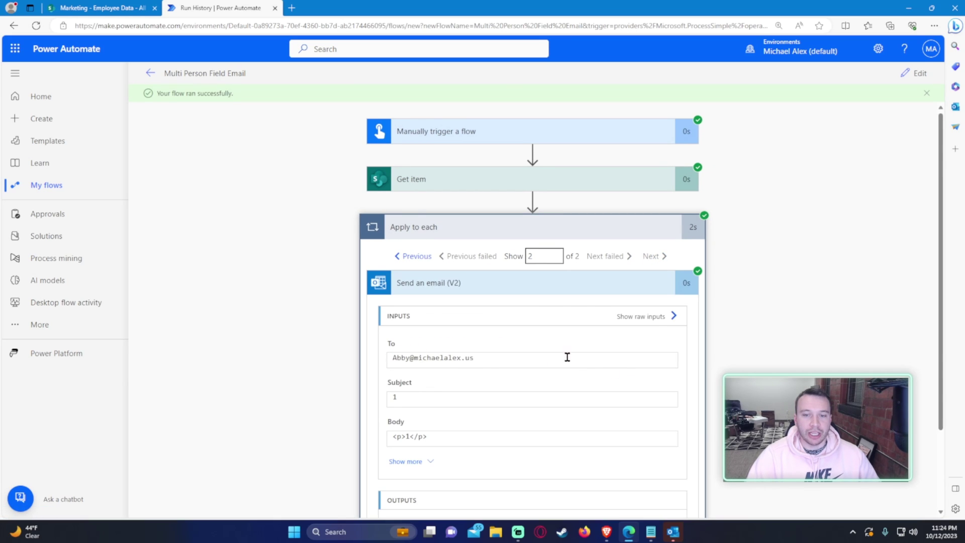
drag(556, 356, 241, 338)
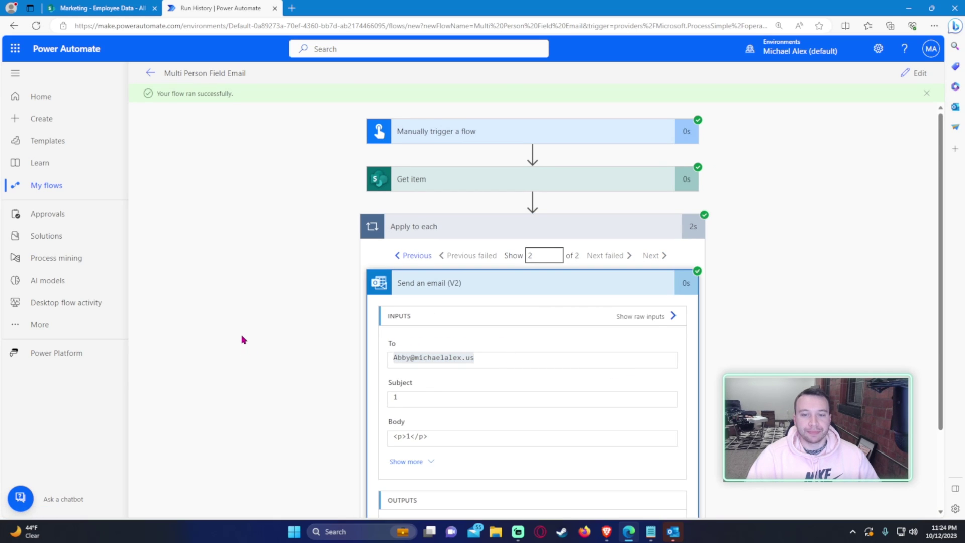
Step: Delete the Apply to each step from the flow
click(911, 77)
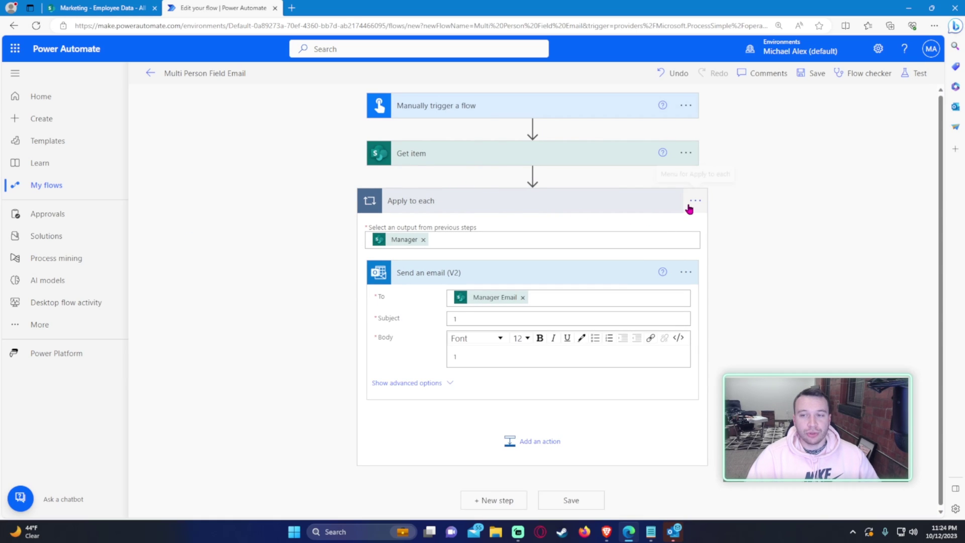
click(694, 202)
click(738, 360)
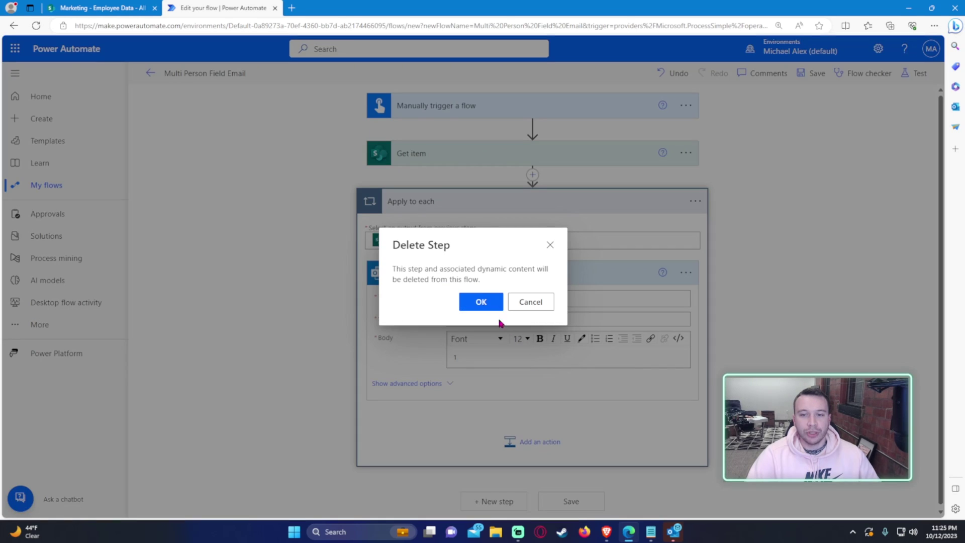
click(480, 303)
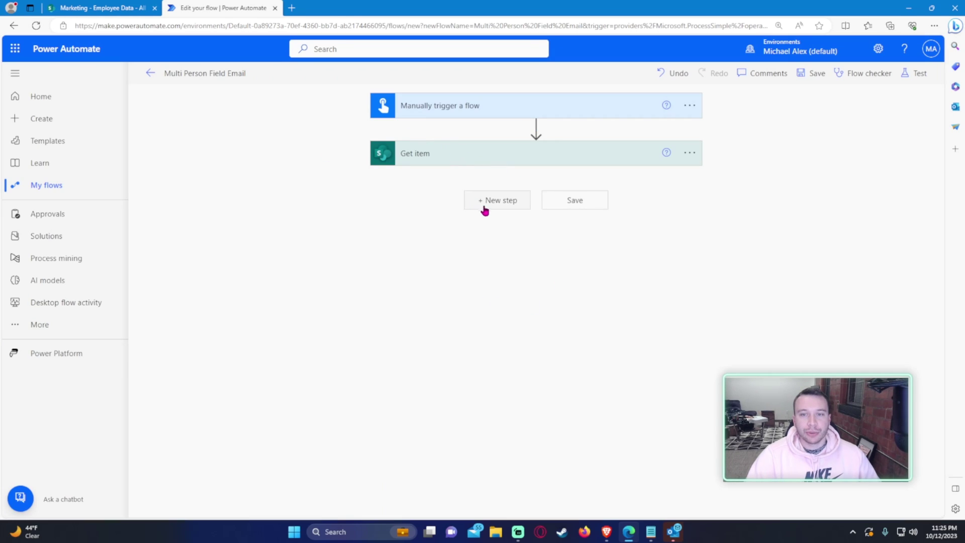
Step: Add a Select data operation with From set to the Manager field
click(487, 209)
text(select)
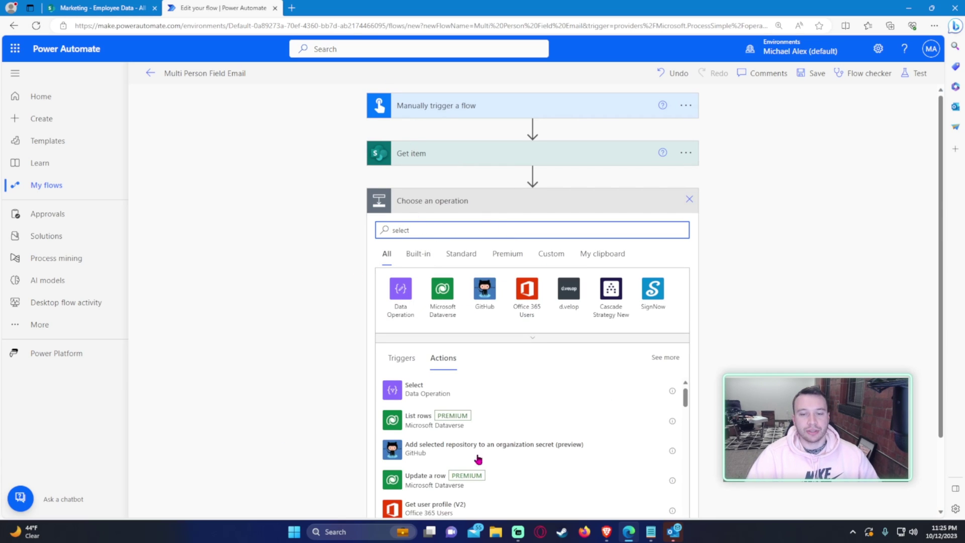
click(477, 390)
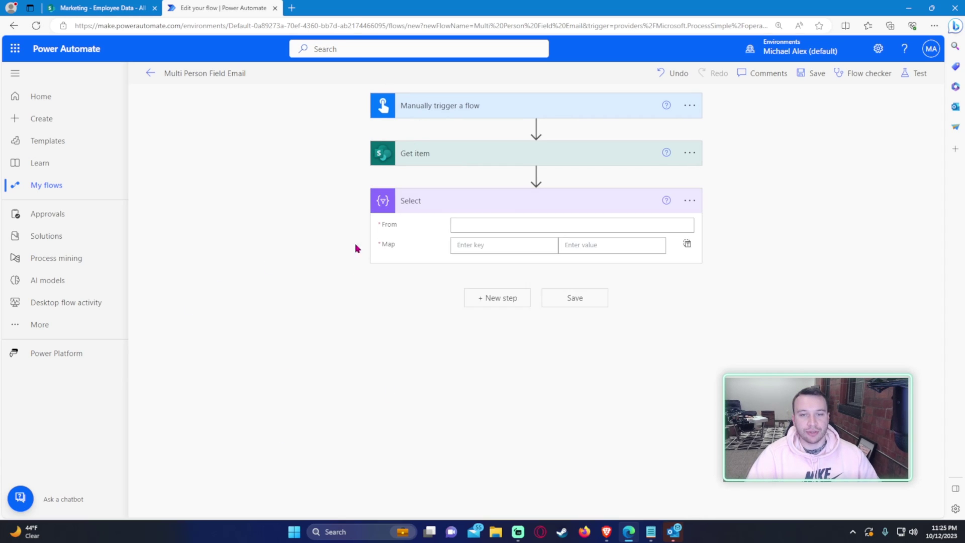
click(476, 224)
click(803, 203)
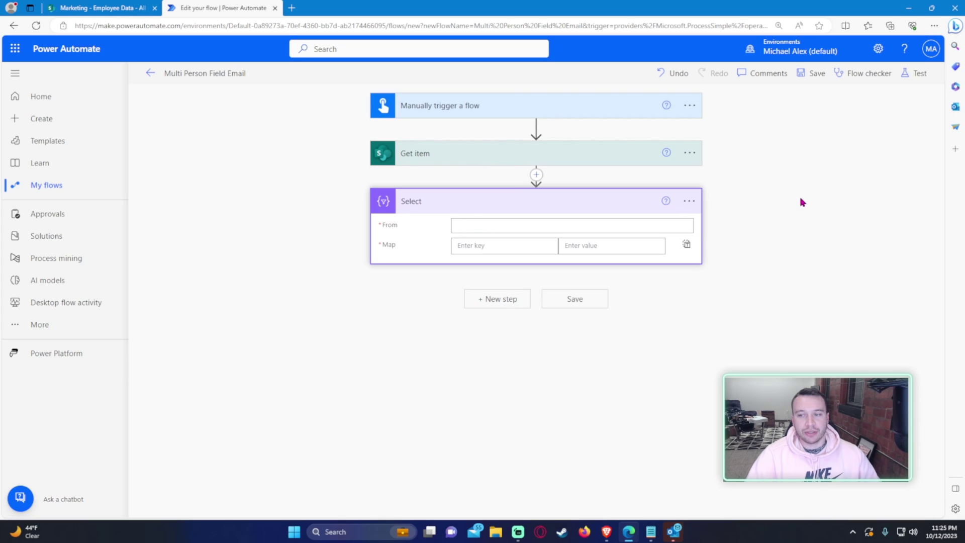
click(572, 227)
click(833, 274)
text(manager)
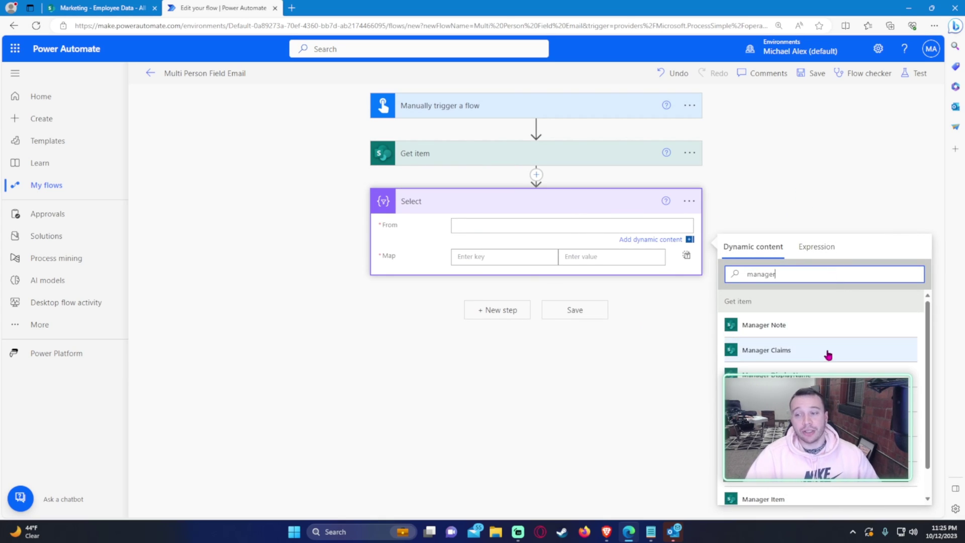
scroll(830, 352, down, 1)
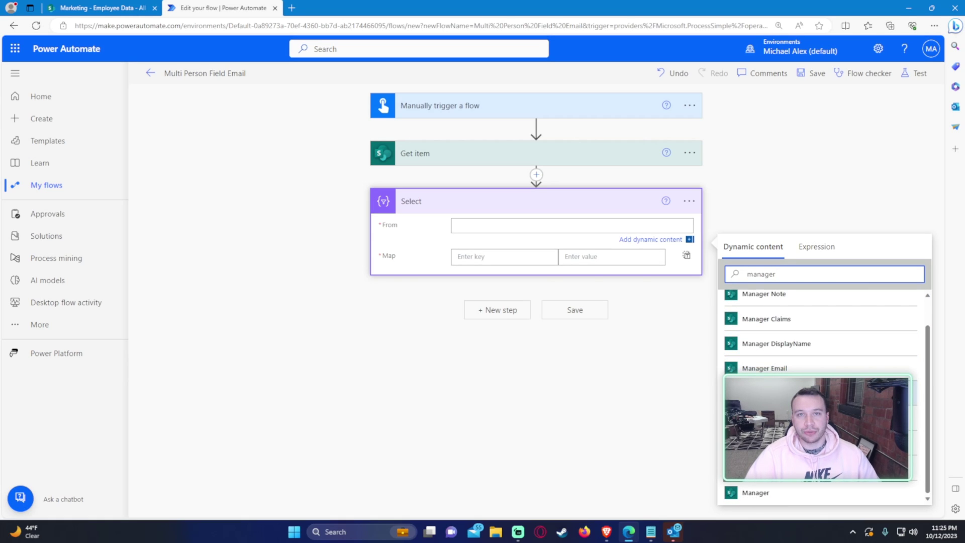
click(754, 498)
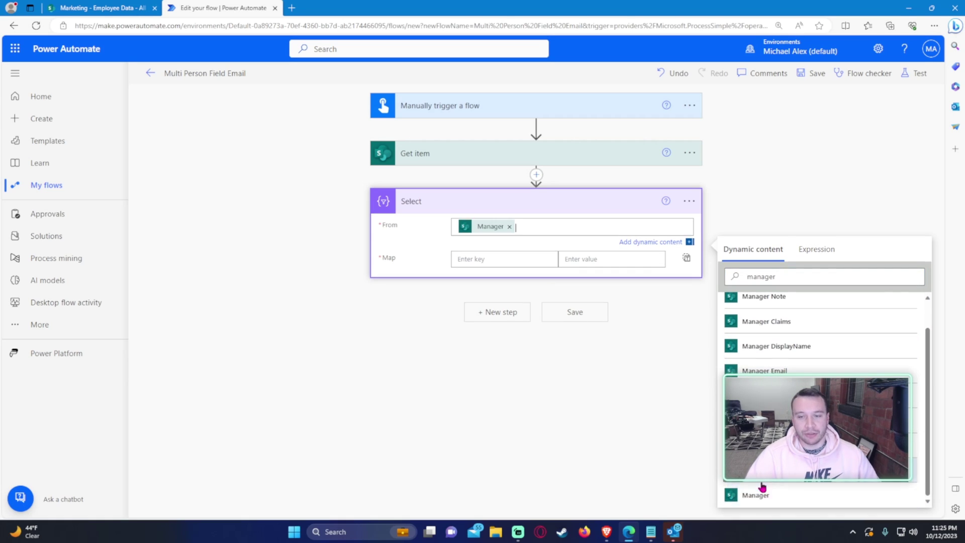
scroll(826, 311, up, 2)
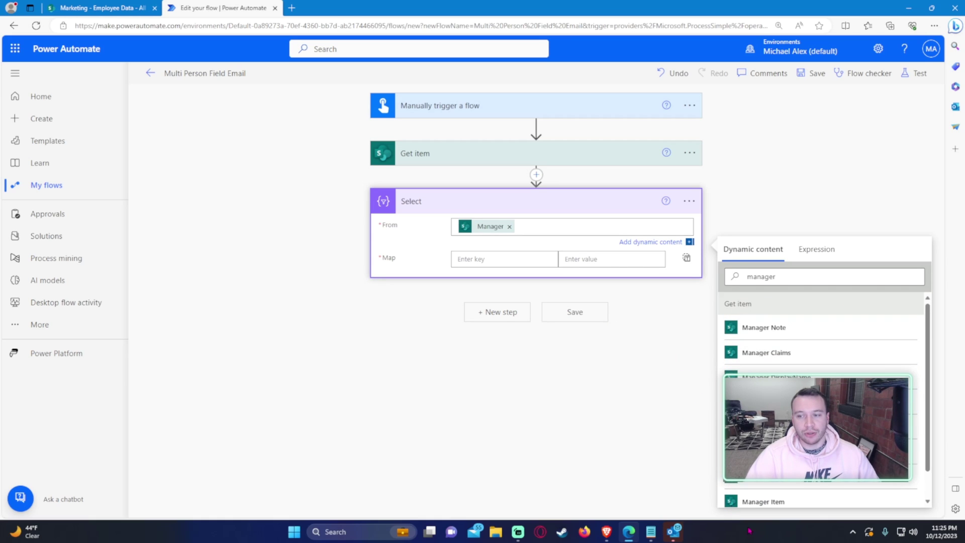
scroll(827, 310, down, 1)
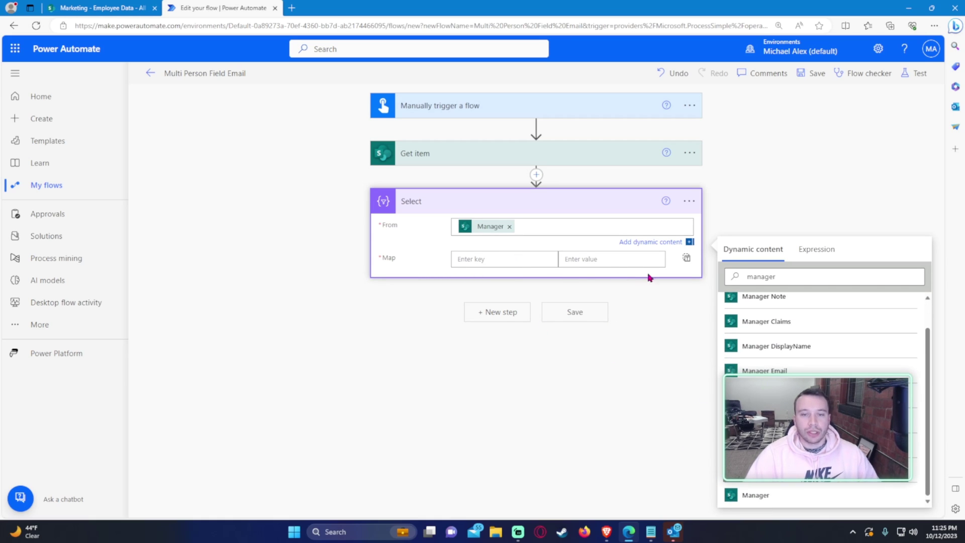
Step: Switch Select's Map to text mode with Manager Email, and save the flow
click(686, 262)
click(596, 252)
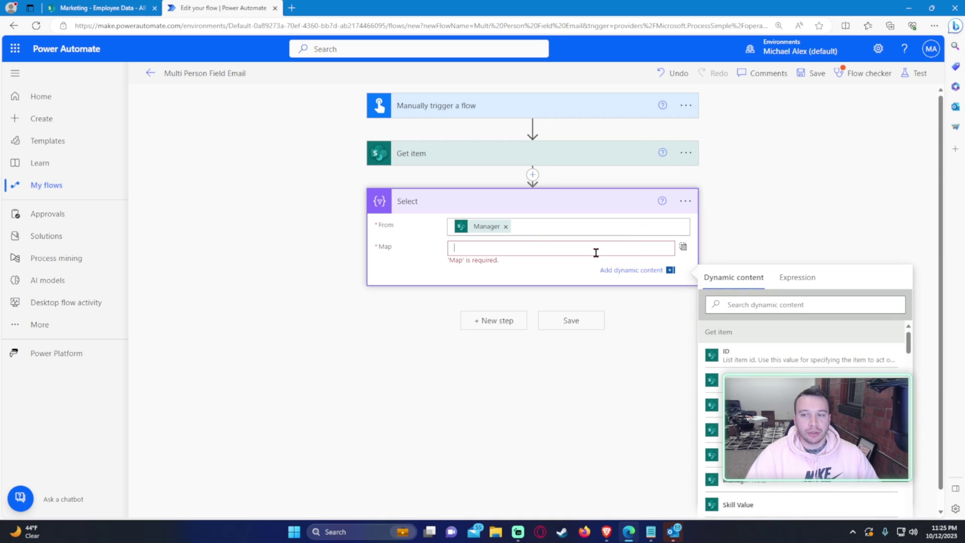
click(761, 309)
text(manager)
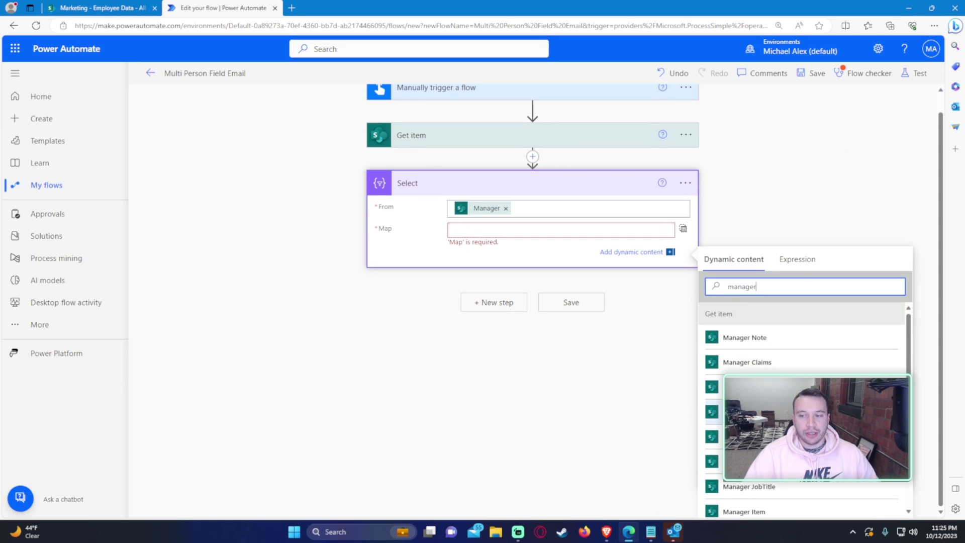
click(744, 412)
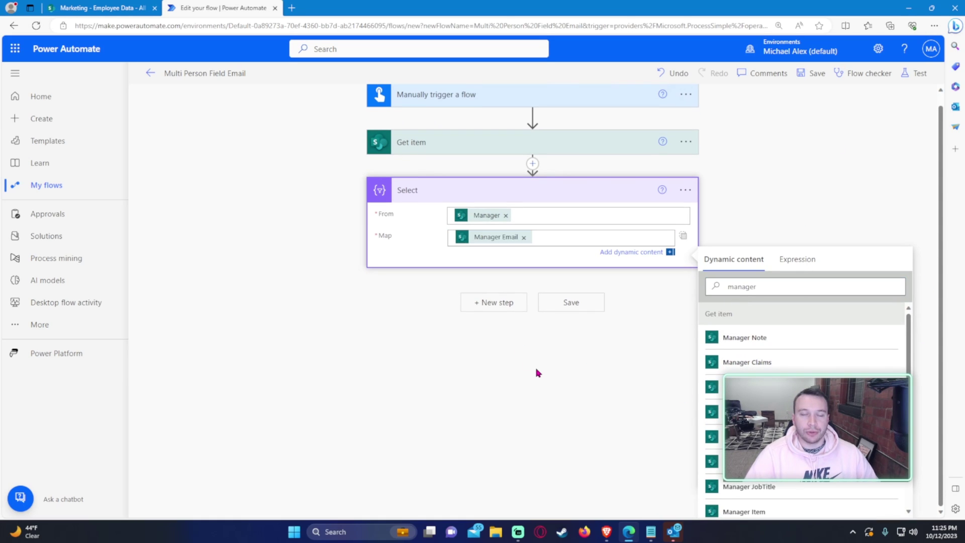
click(570, 303)
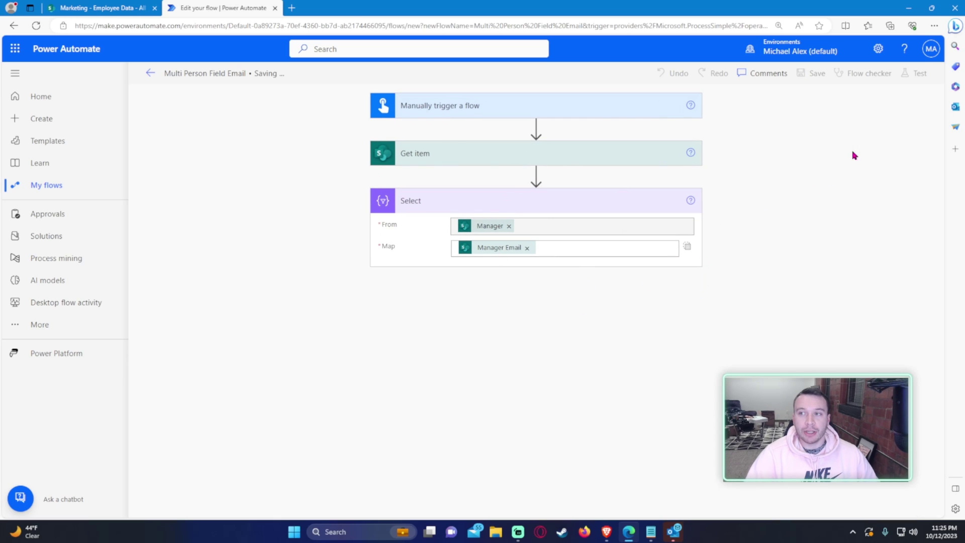
click(914, 78)
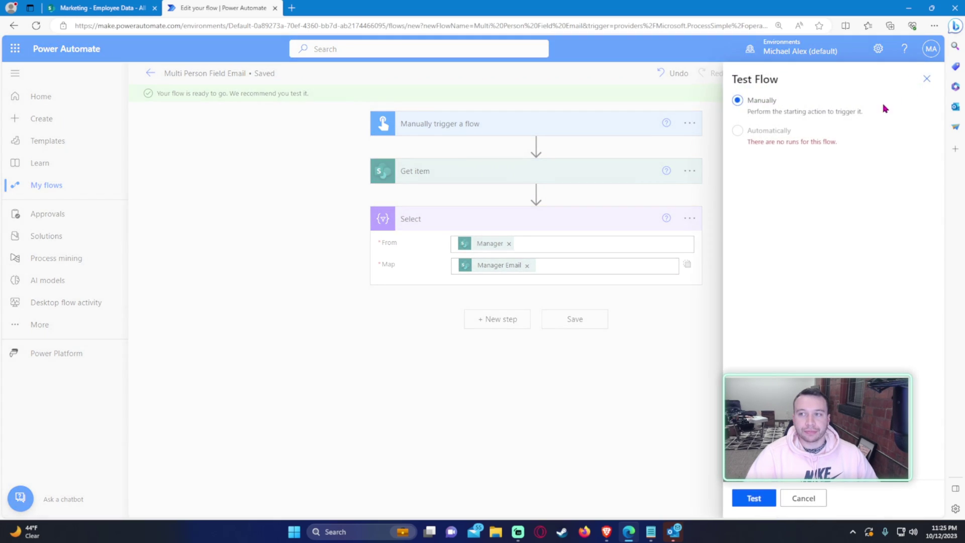
Step: Run a manual test of the flow
click(756, 499)
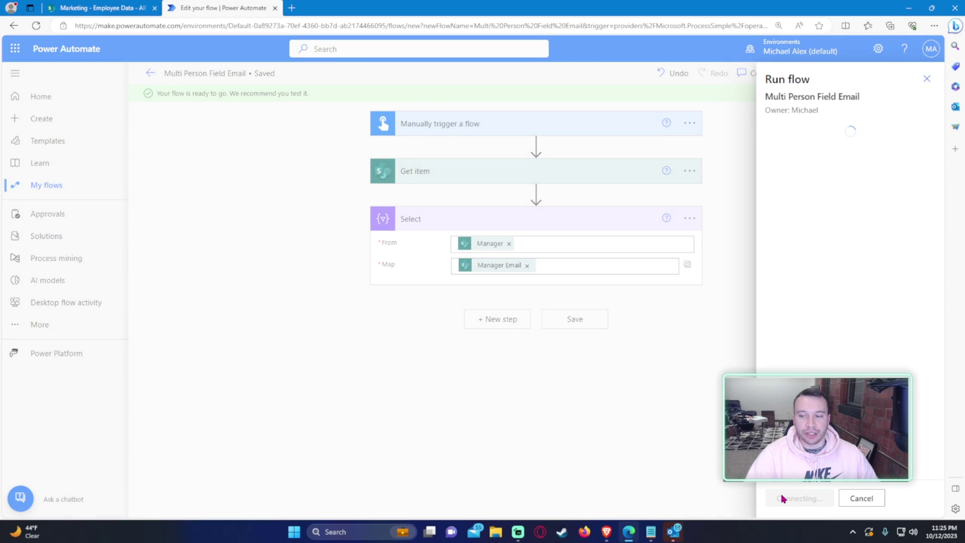
click(783, 499)
click(783, 499)
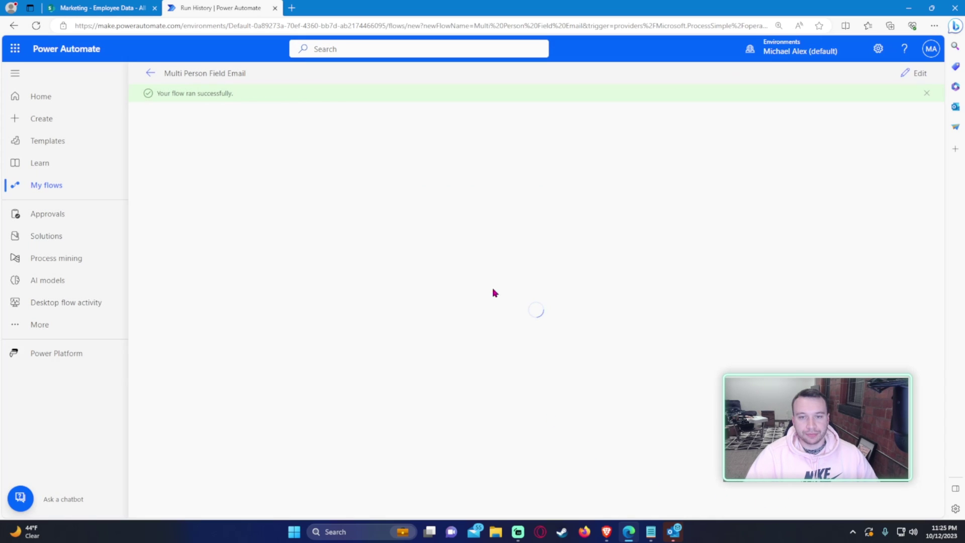
Step: Check that the Select output holds both managers' email addresses
click(474, 234)
scroll(317, 312, down, 1)
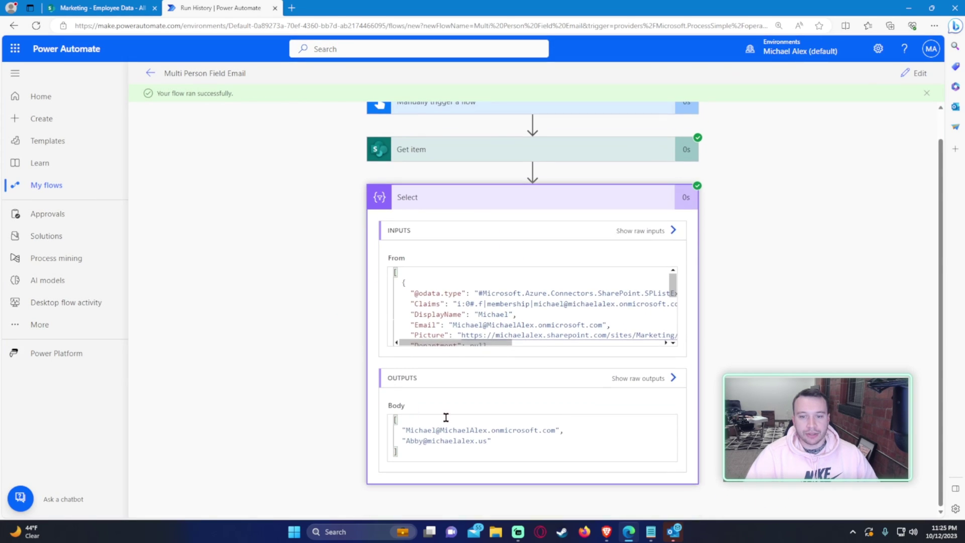
scroll(535, 297, down, 5)
scroll(565, 304, up, 6)
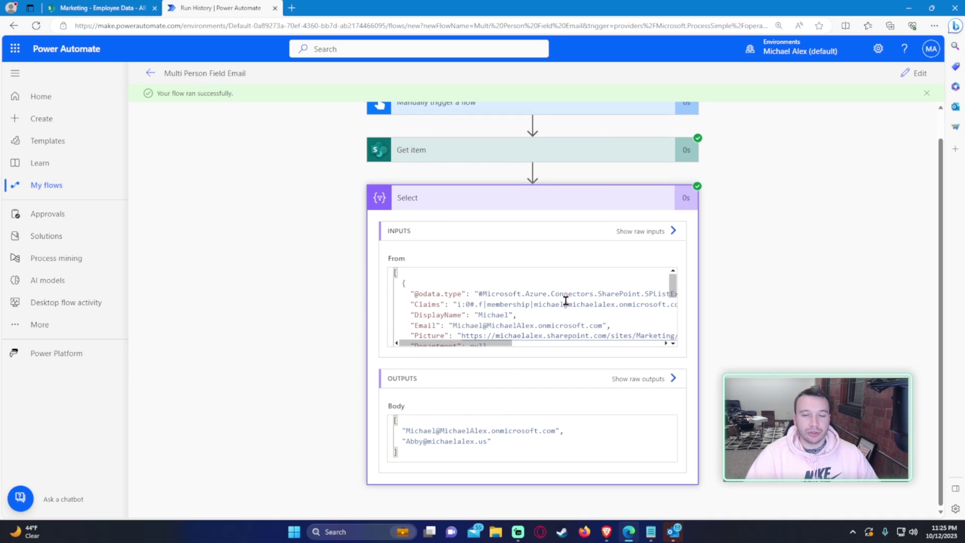
scroll(473, 291, down, 6)
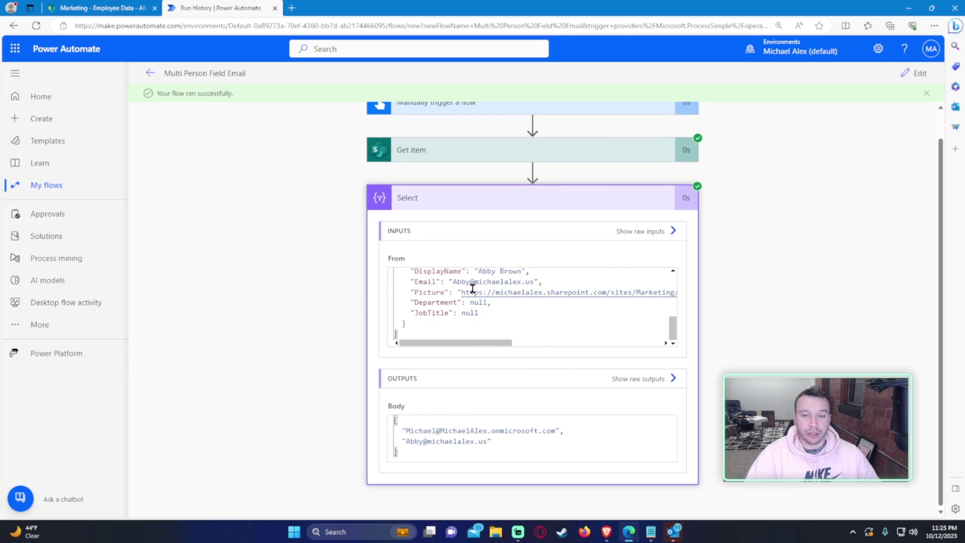
drag(516, 444, 334, 433)
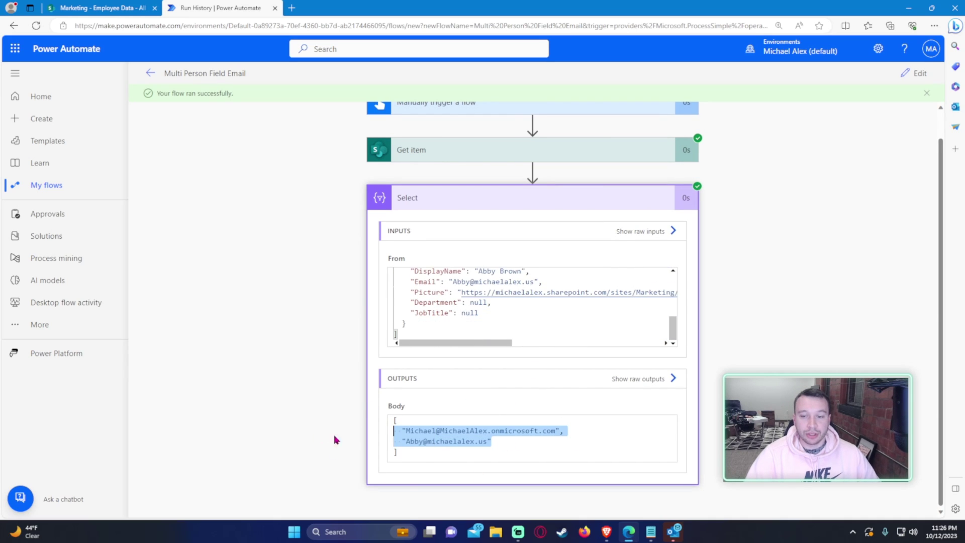
click(553, 441)
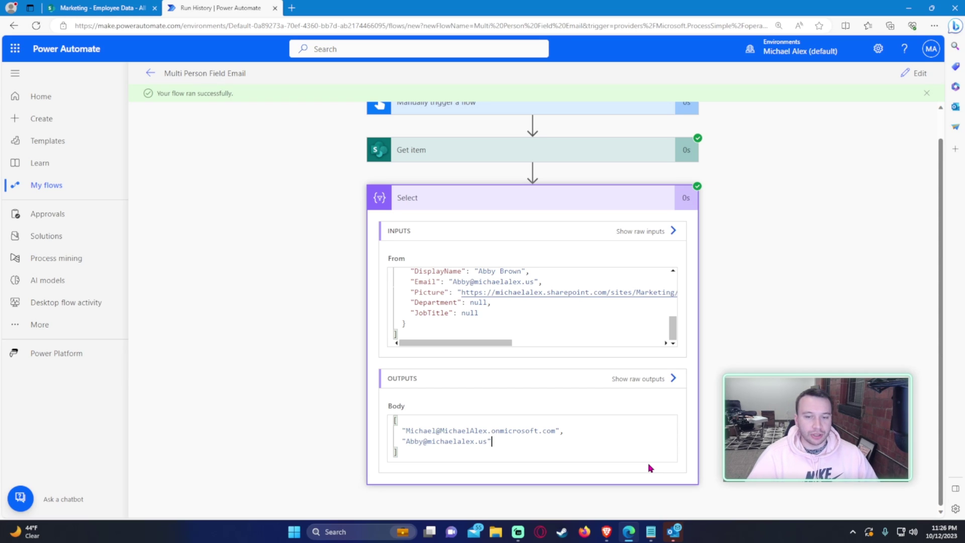
Step: Add a Compose action after the Select step
click(913, 54)
click(931, 79)
click(919, 73)
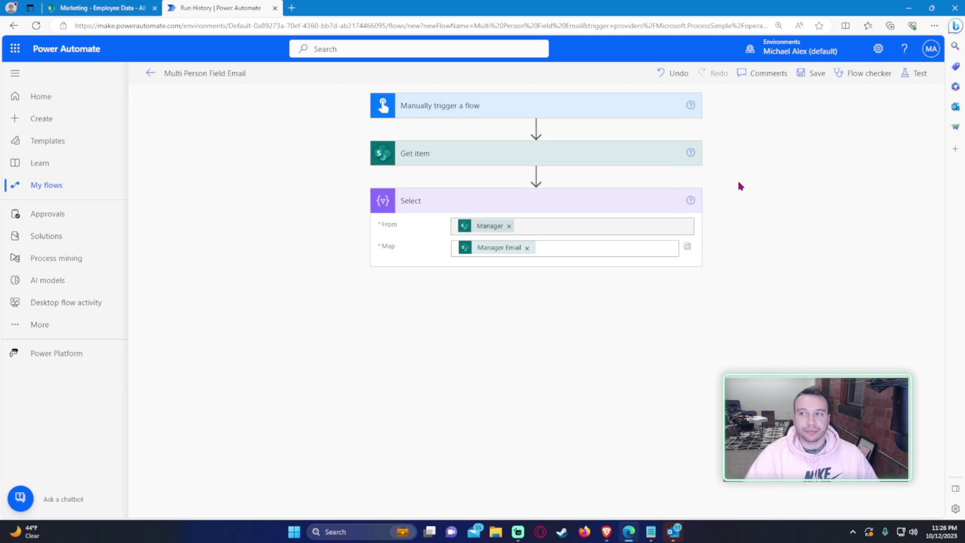
click(498, 304)
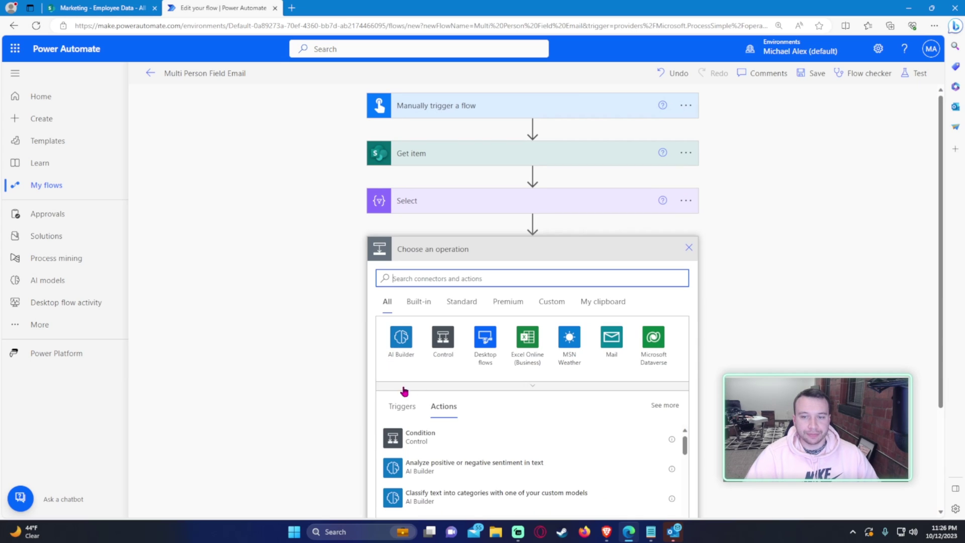
text(compos)
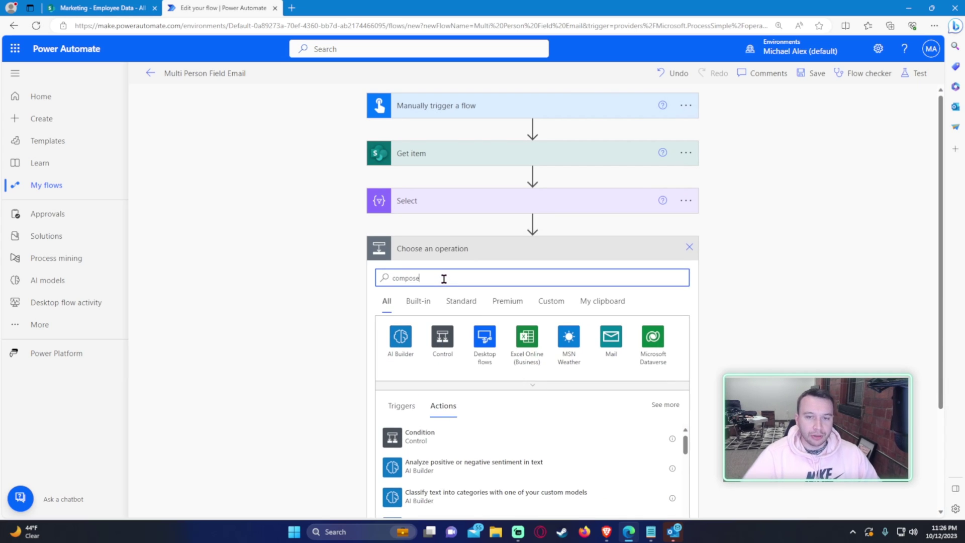
text(e)
key(Return)
Step: Set the Compose input to the expression join(body('Select'), ';')
click(493, 273)
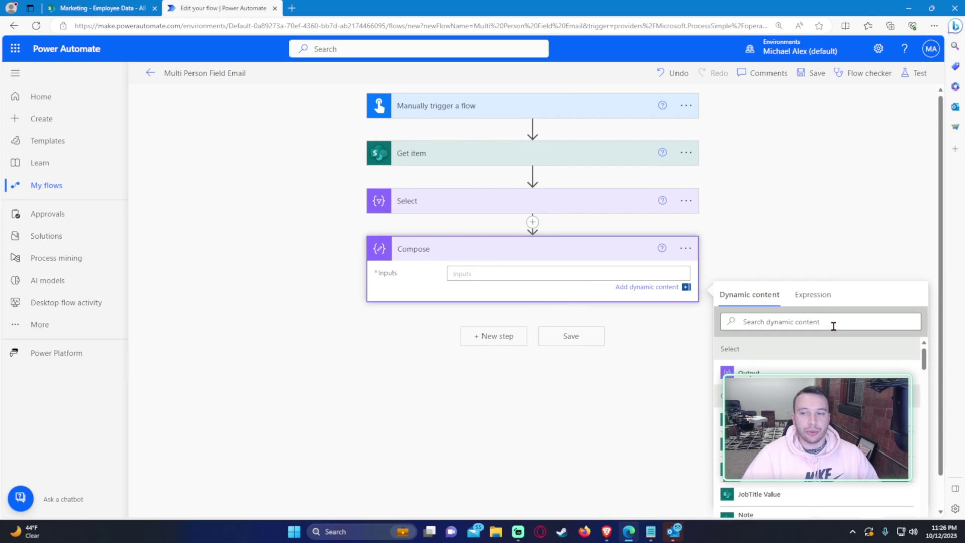
click(813, 297)
text(join()
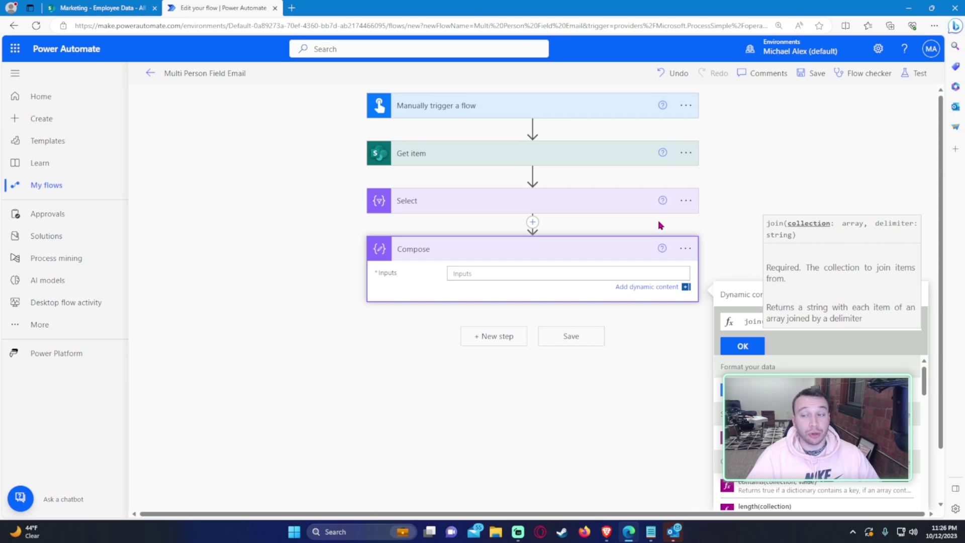
click(748, 296)
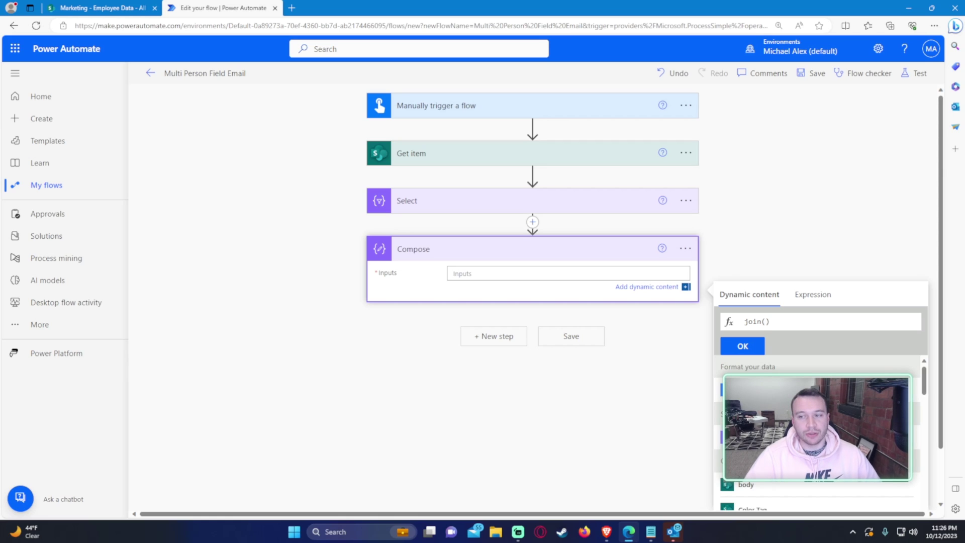
click(754, 437)
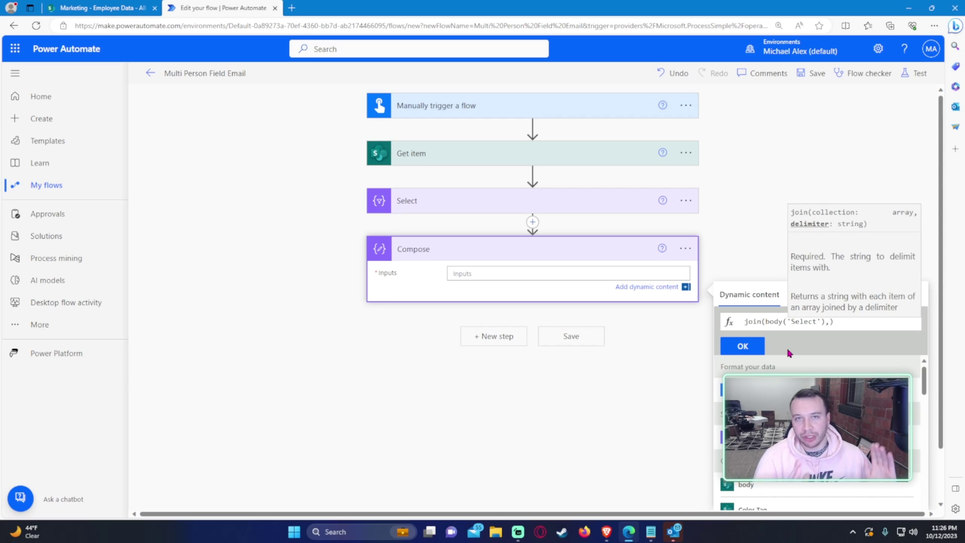
text(';')
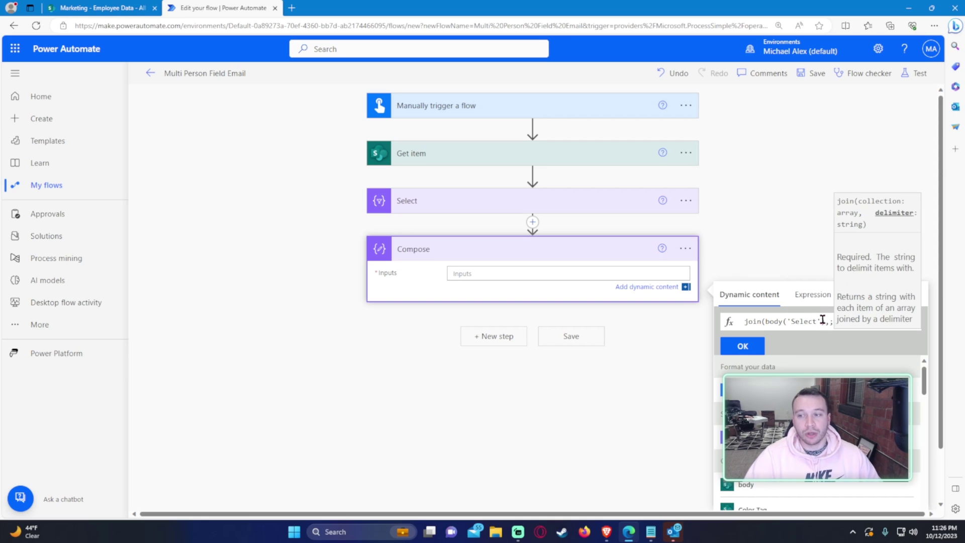
click(825, 323)
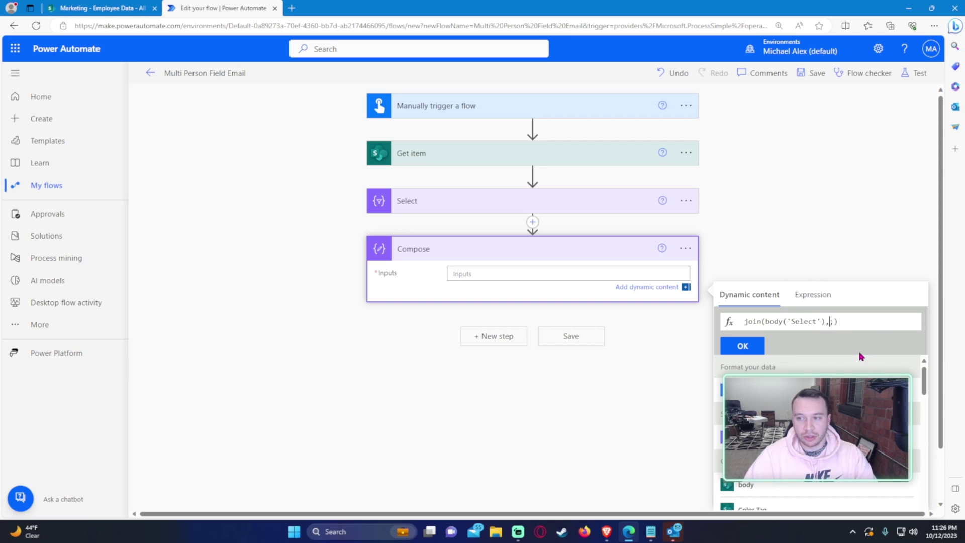
key(BackSpace)
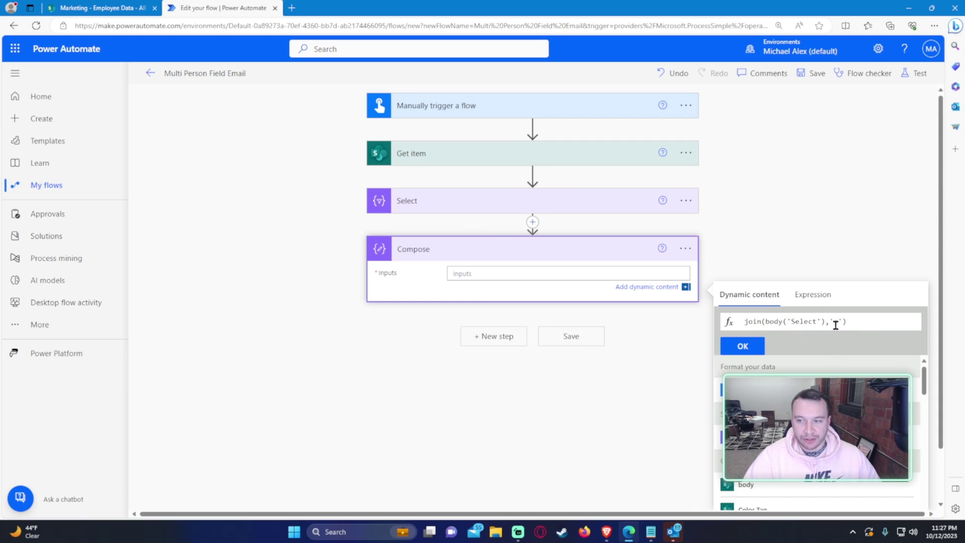
click(743, 346)
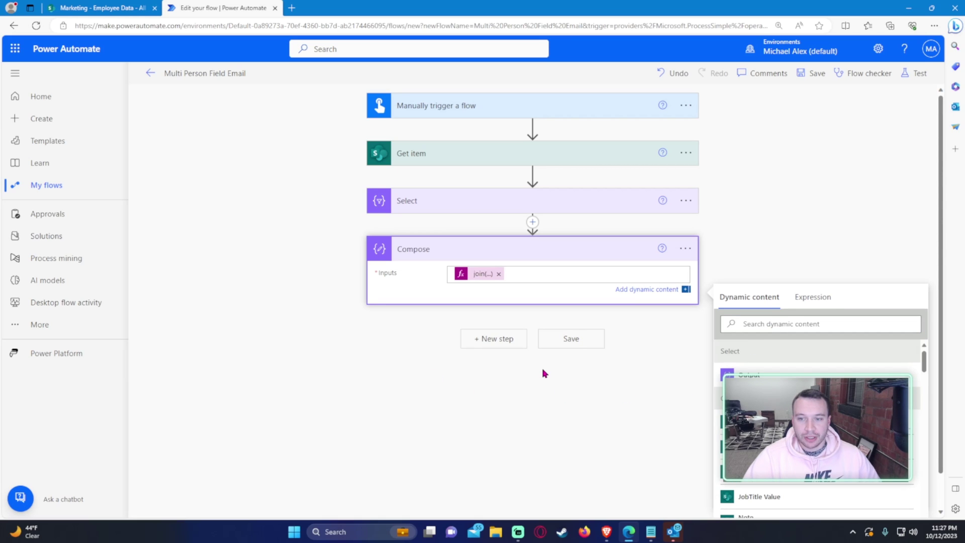
Step: Save the flow and run a manual test
click(578, 339)
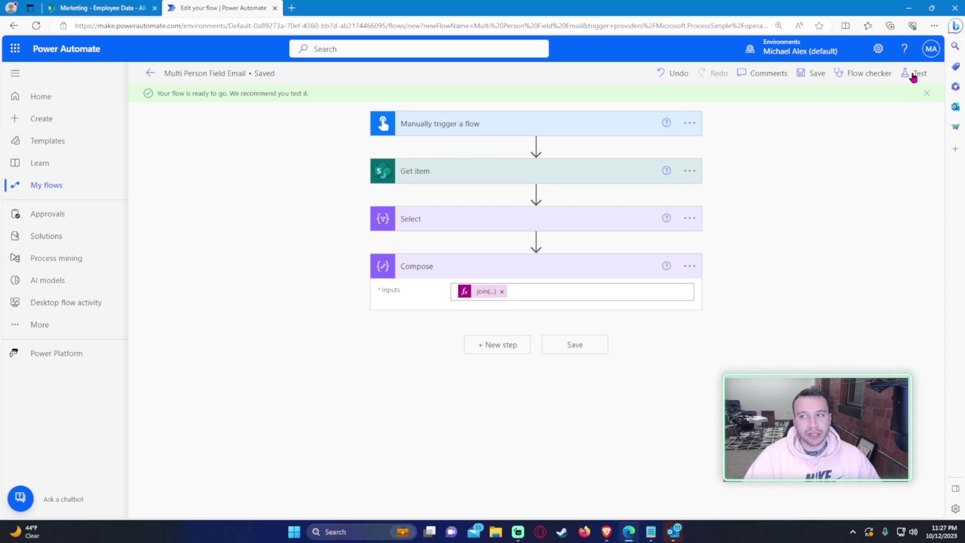
click(913, 75)
click(738, 500)
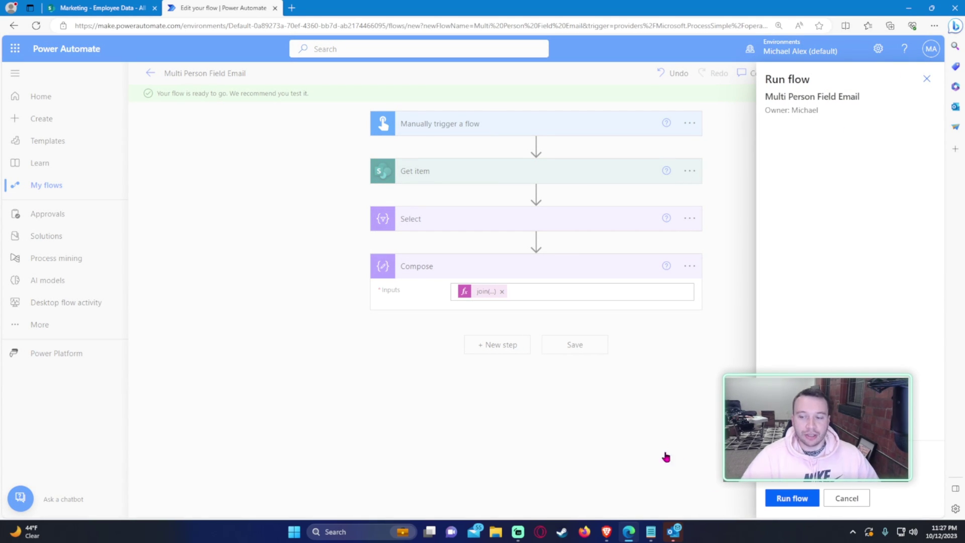
click(797, 498)
click(789, 502)
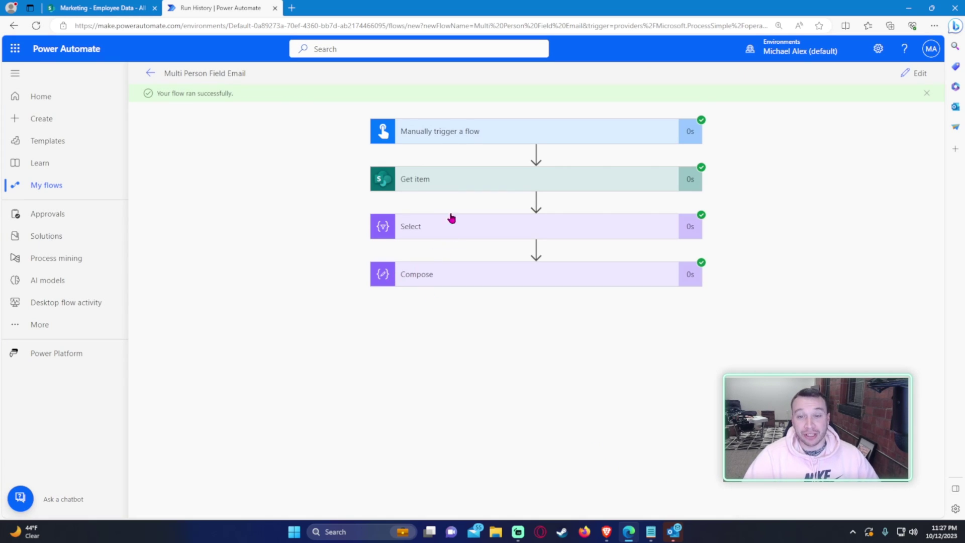
Step: Inspect the Select and Compose outputs, confirming the semicolon-joined email string
click(446, 179)
click(446, 179)
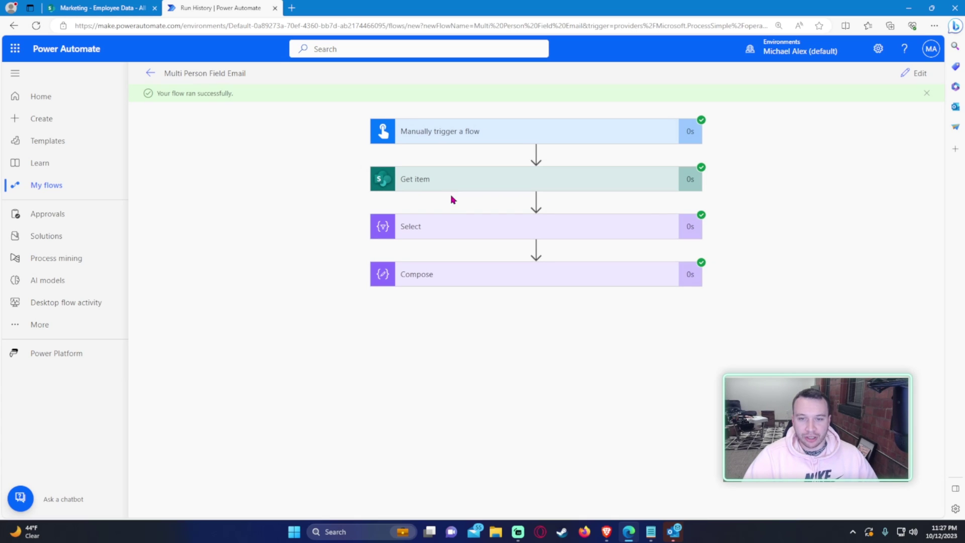
click(448, 224)
scroll(495, 340, down, 5)
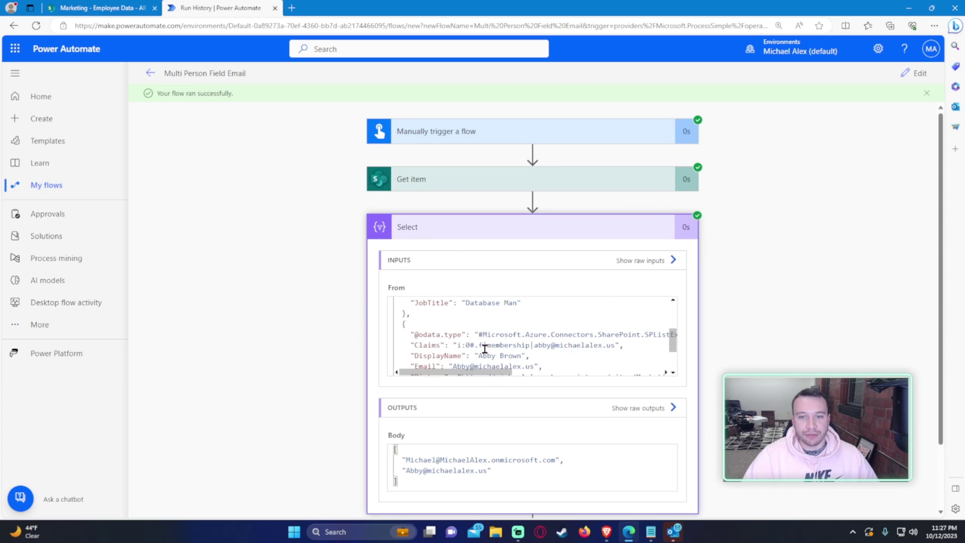
scroll(249, 270, down, 2)
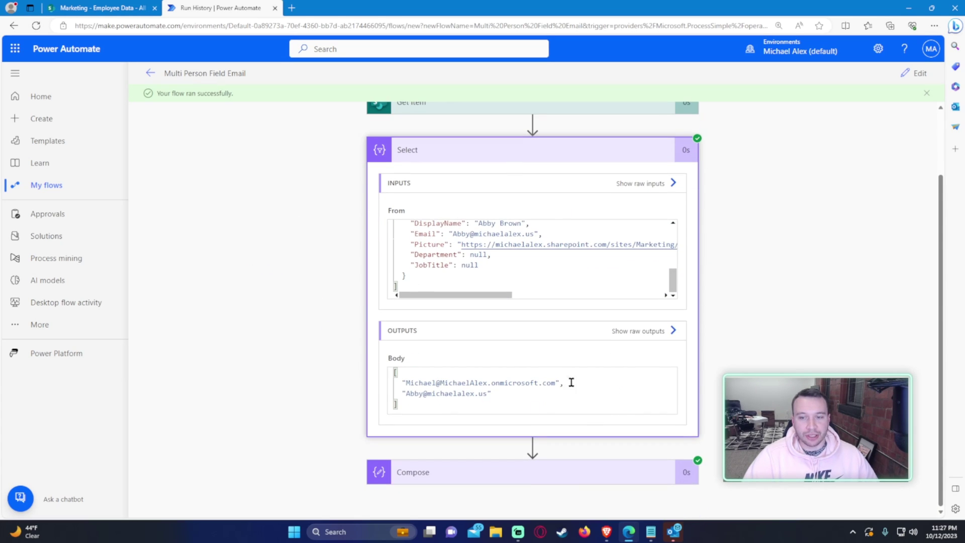
click(452, 154)
click(430, 281)
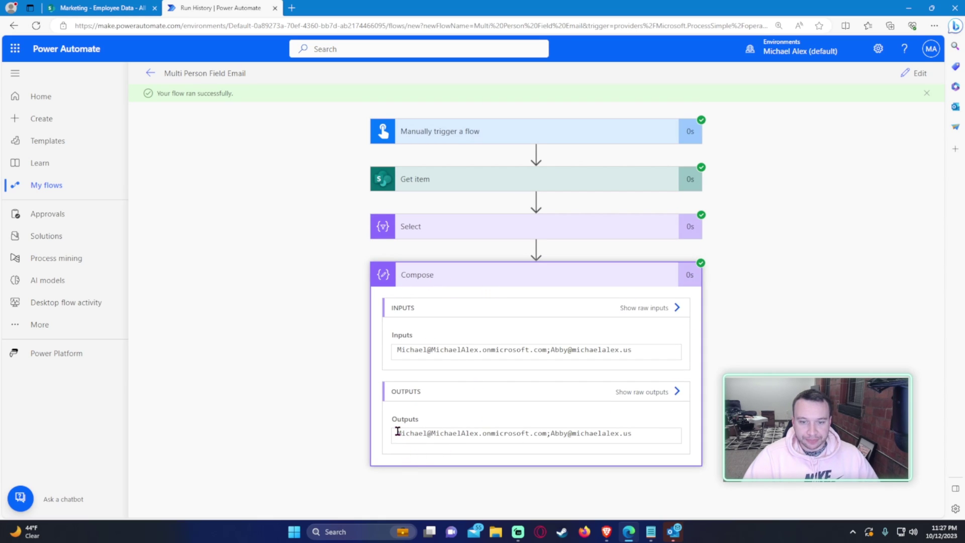
drag(648, 439, 378, 443)
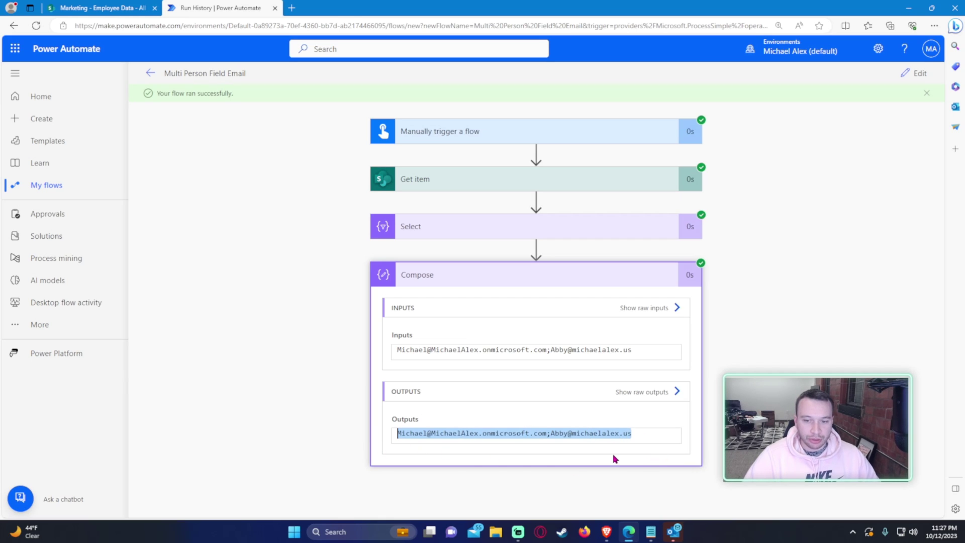
Step: Add a Send an email (V2) step addressed to the Compose Outputs
click(911, 76)
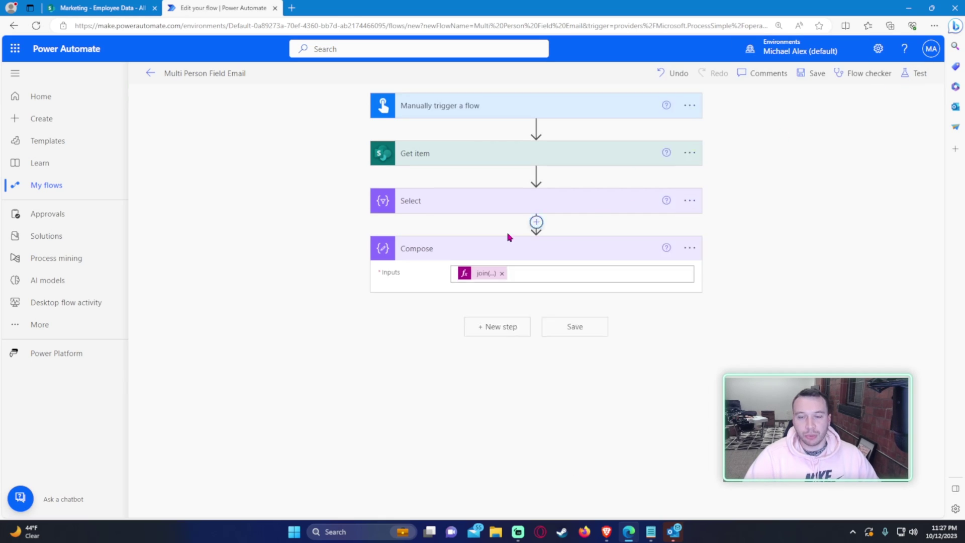
click(502, 328)
text(send an e)
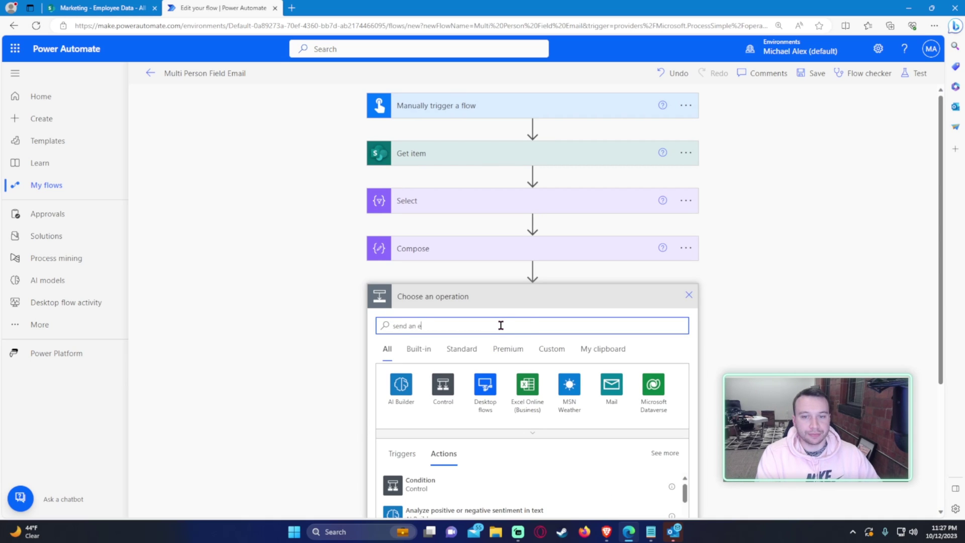
text(mail)
scroll(457, 342, down, 4)
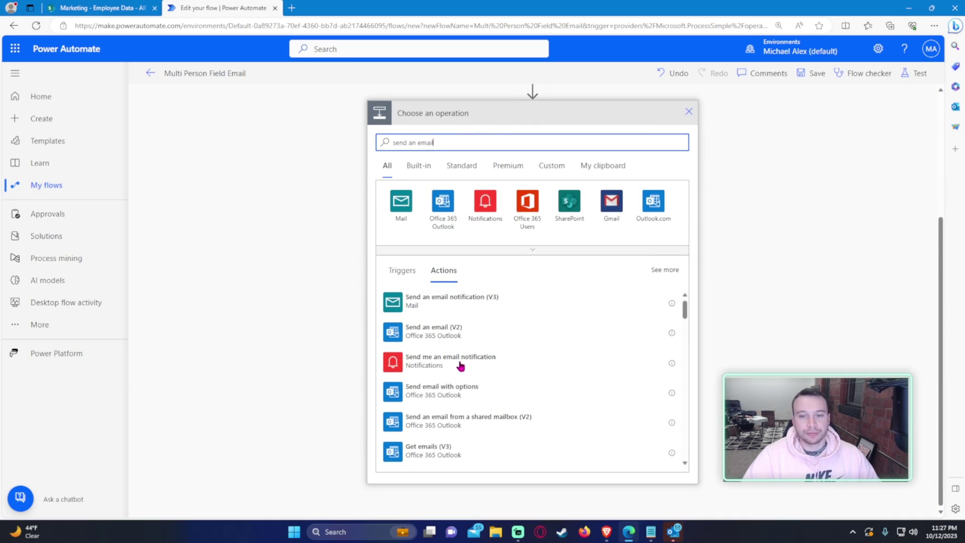
click(471, 338)
click(550, 324)
click(663, 351)
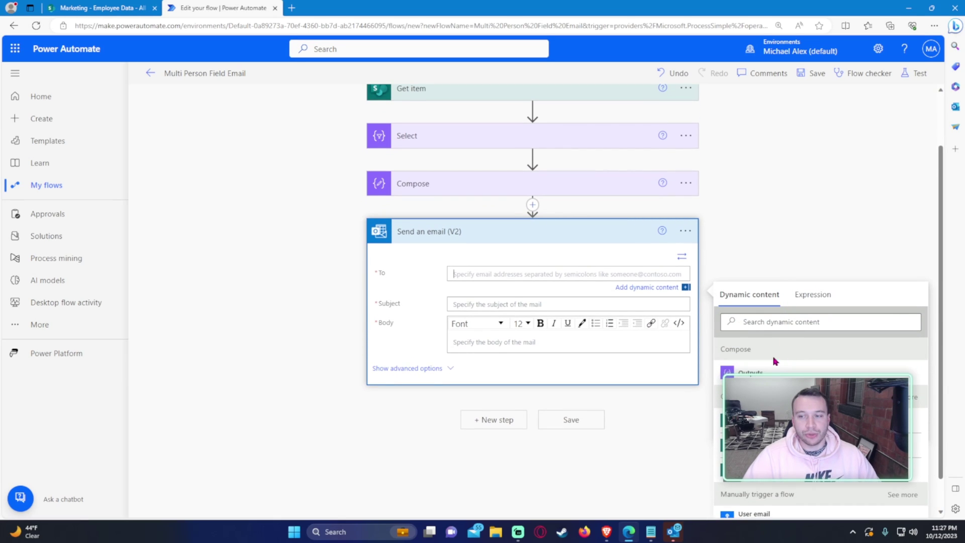
click(753, 373)
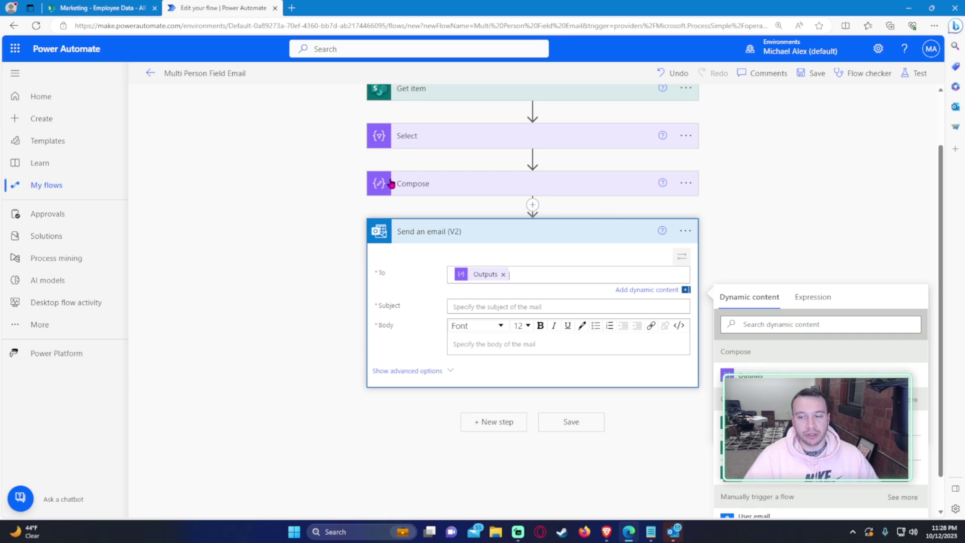
Step: Give the email subject 'testing' and body 'testing 1', then save the flow
click(470, 176)
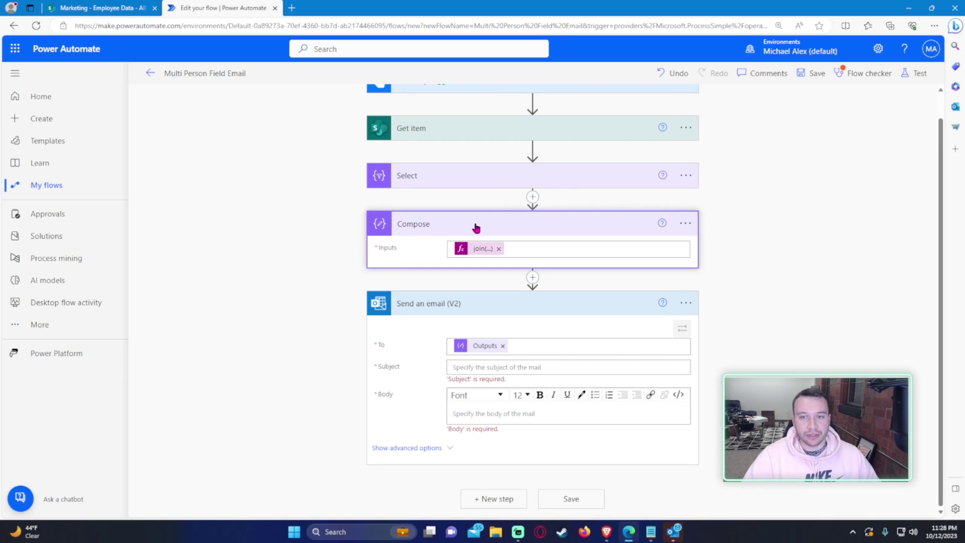
click(481, 366)
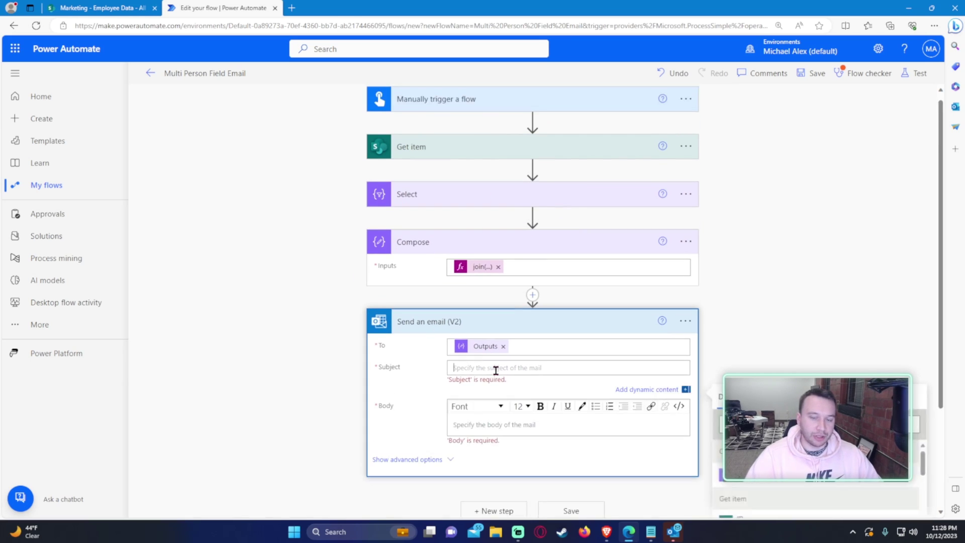
text(tesdting)
key(ctrl+a)
text(tes)
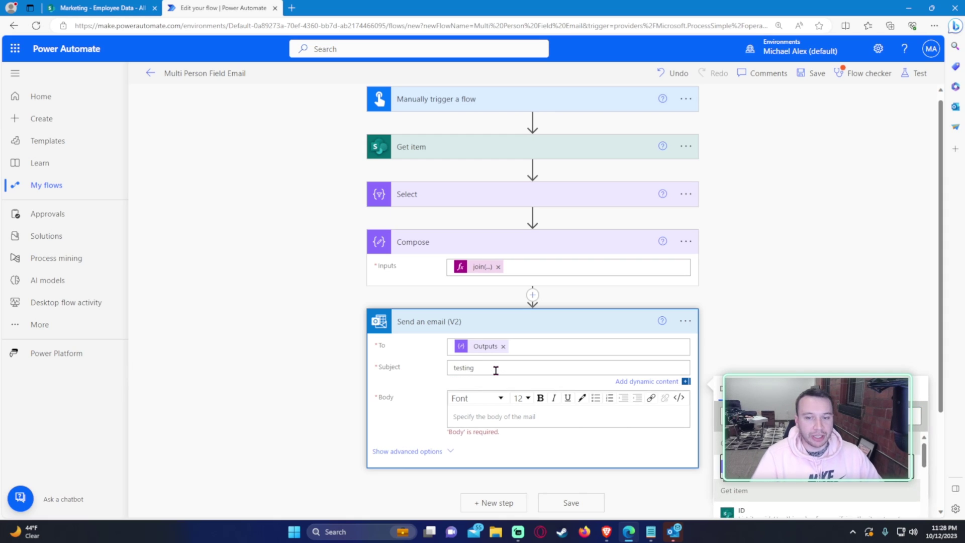
click(528, 418)
text(testing 1)
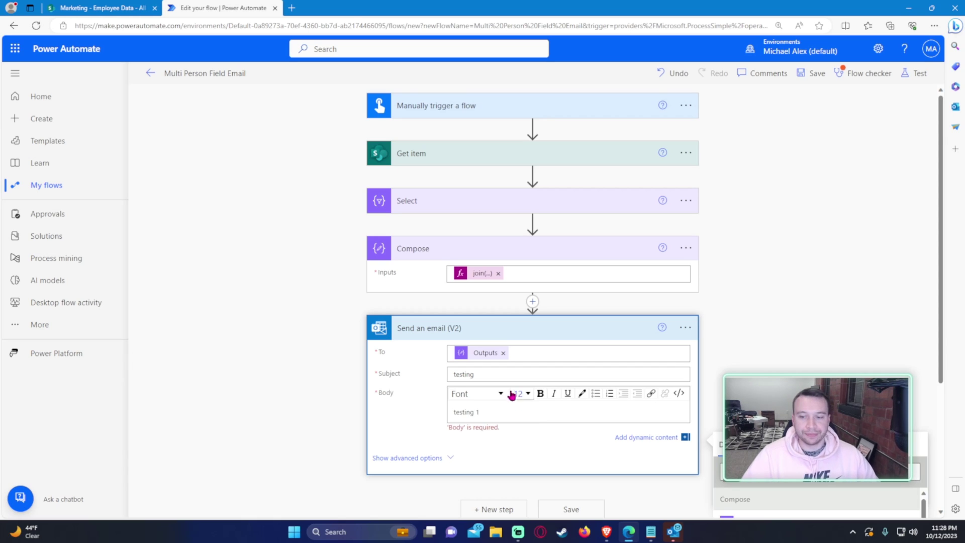
scroll(533, 423, down, 2)
click(547, 447)
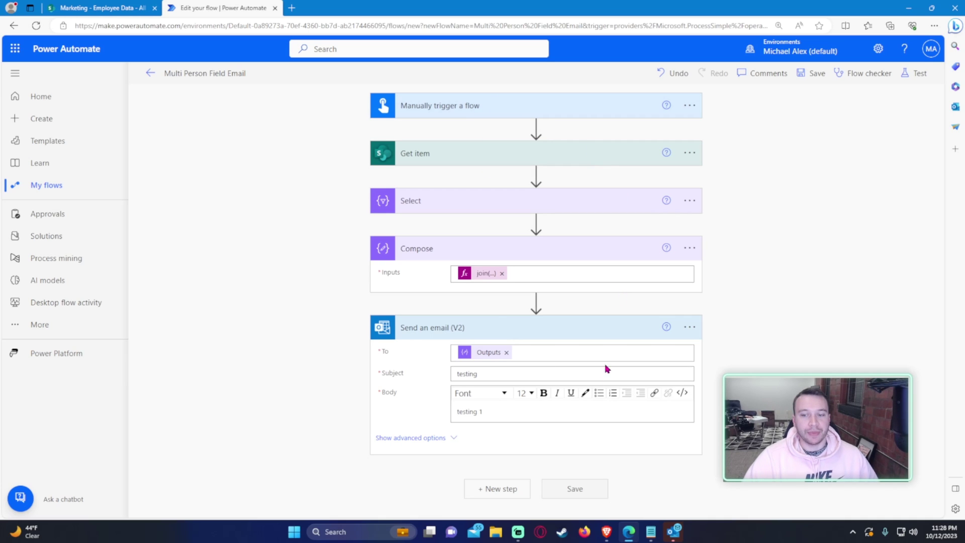
click(587, 495)
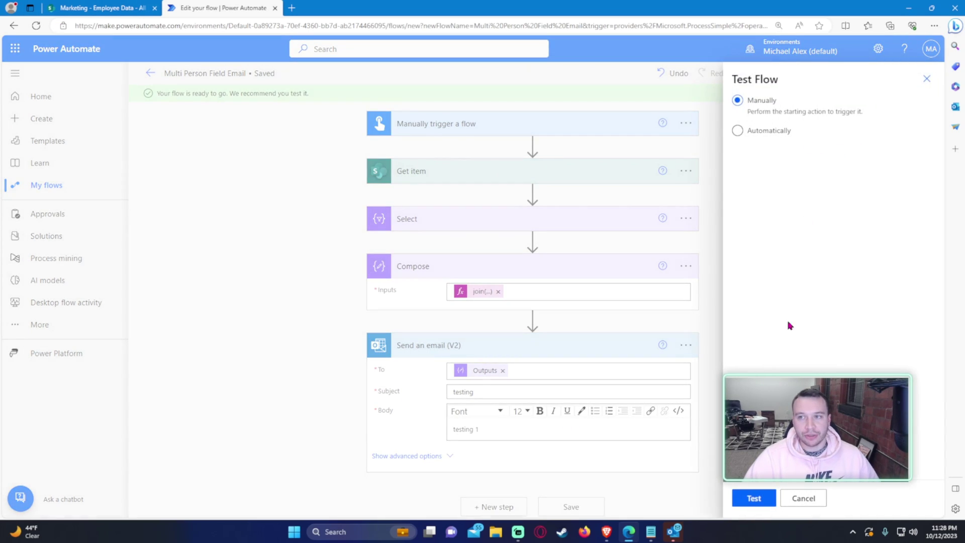
Step: Run the test, verify the email's To field holds both joined addresses, and switch to Outlook
click(751, 500)
click(765, 498)
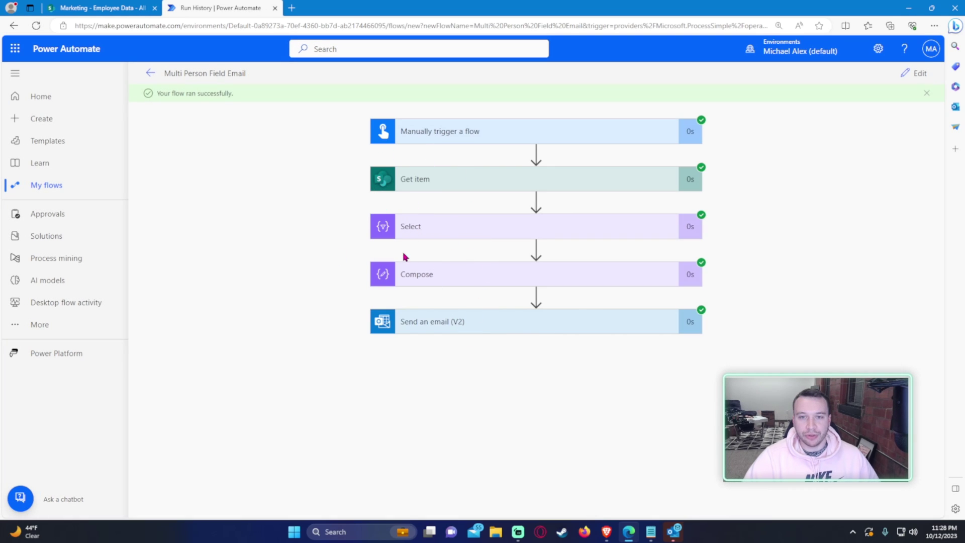
click(489, 327)
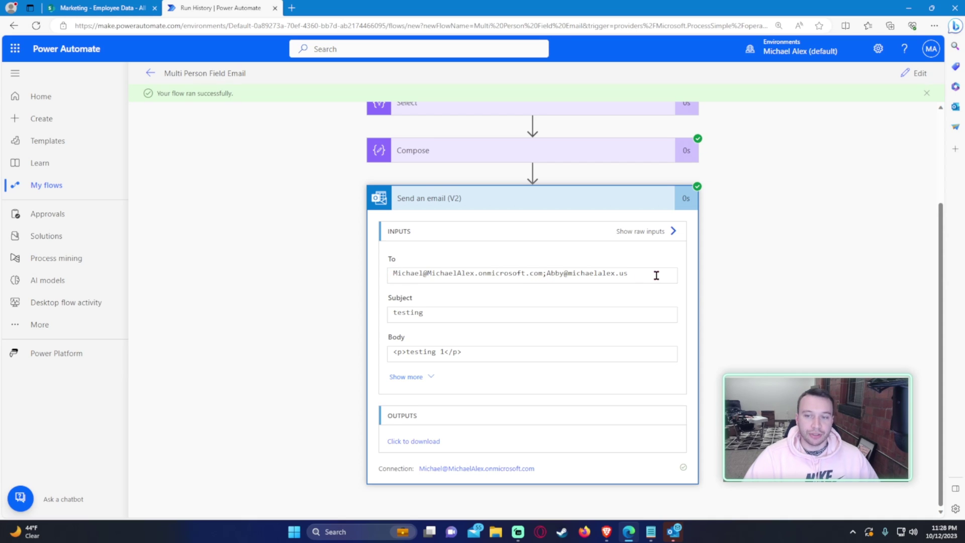
drag(660, 274, 346, 282)
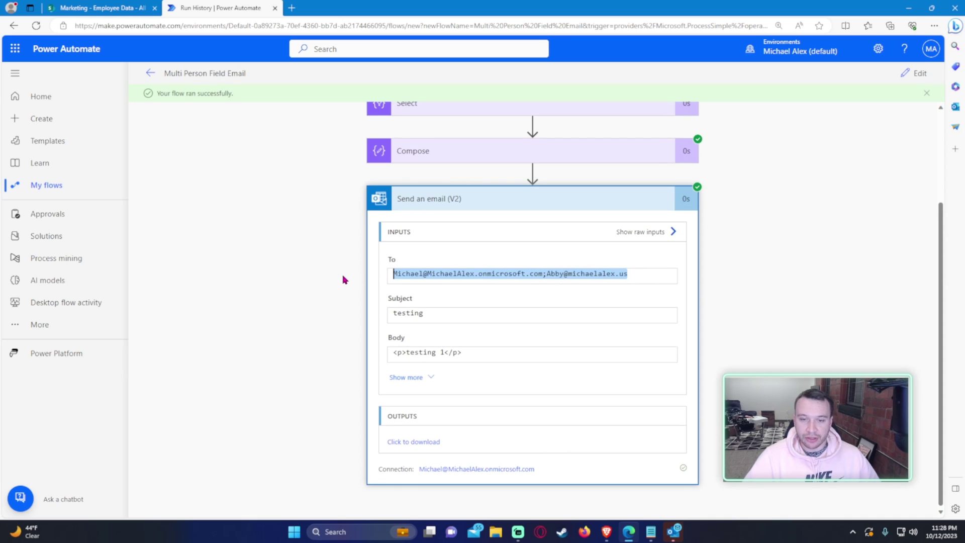
click(674, 528)
Step: Open the 'testing' email in the Outlook Inbox and confirm one message went to both managers
click(195, 129)
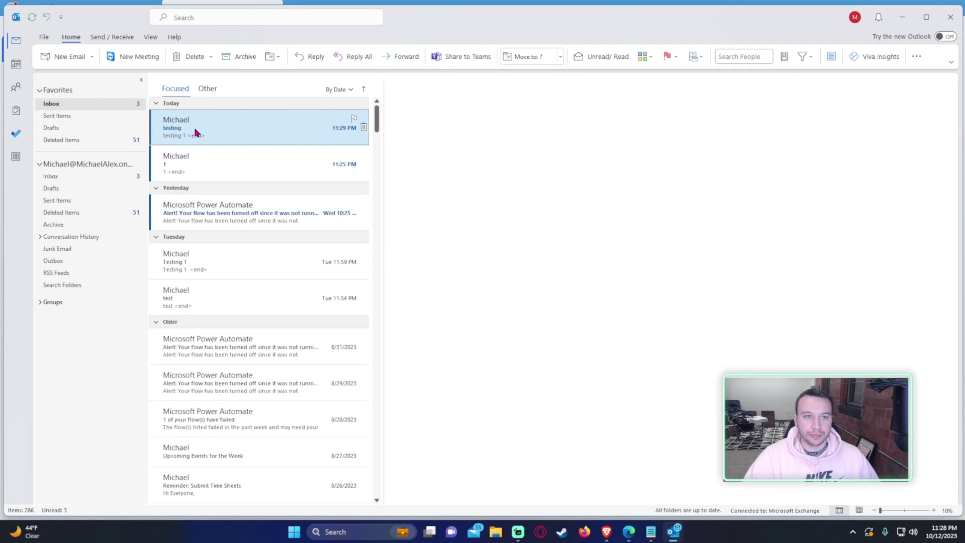
click(209, 162)
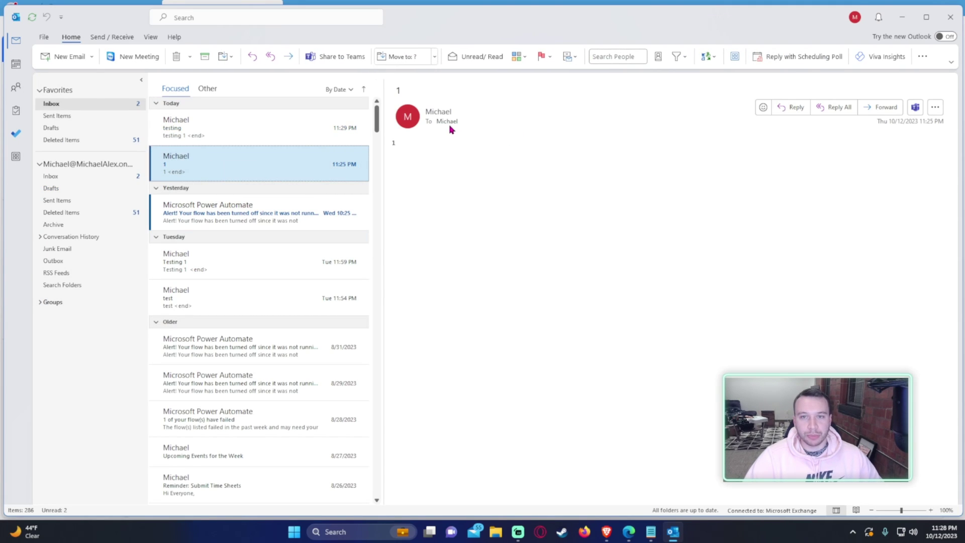
mouse_move(448, 121)
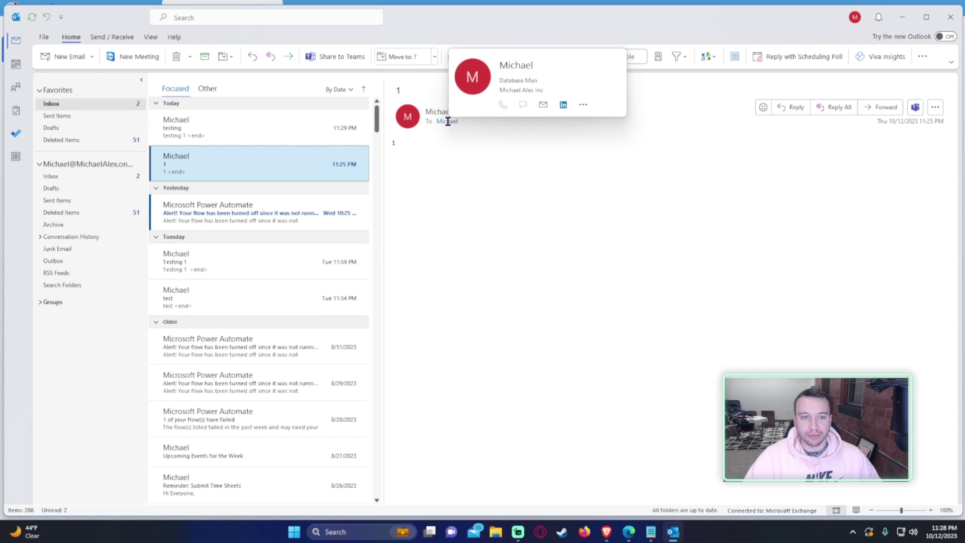
click(262, 137)
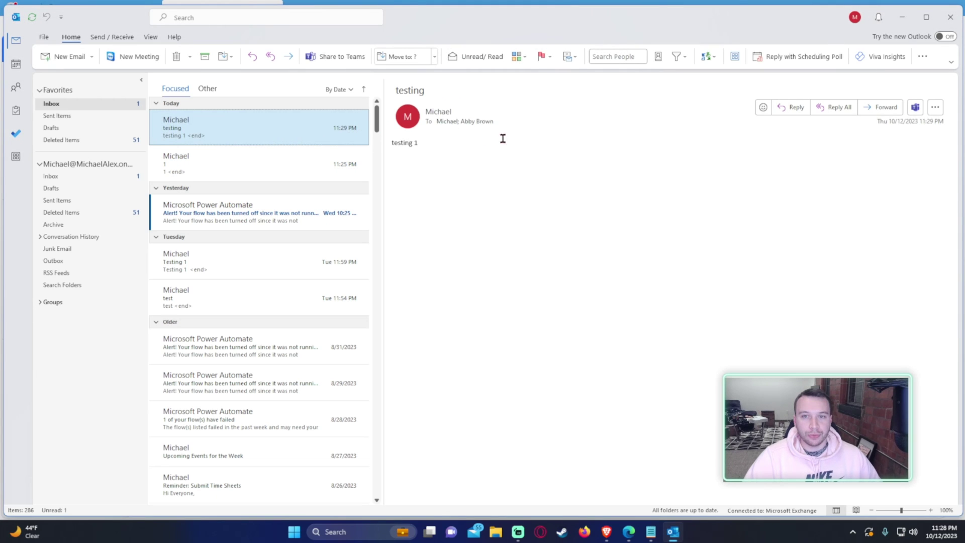
mouse_move(443, 121)
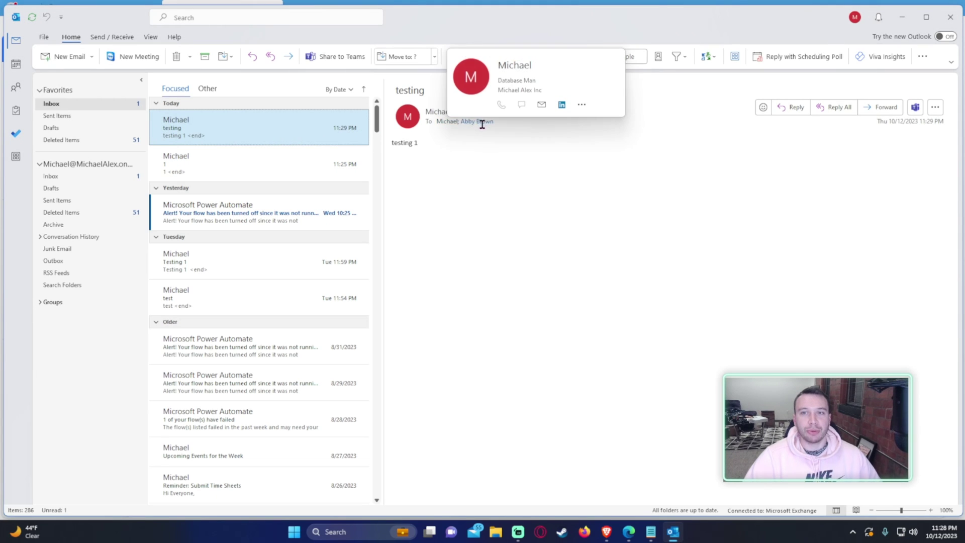
click(903, 16)
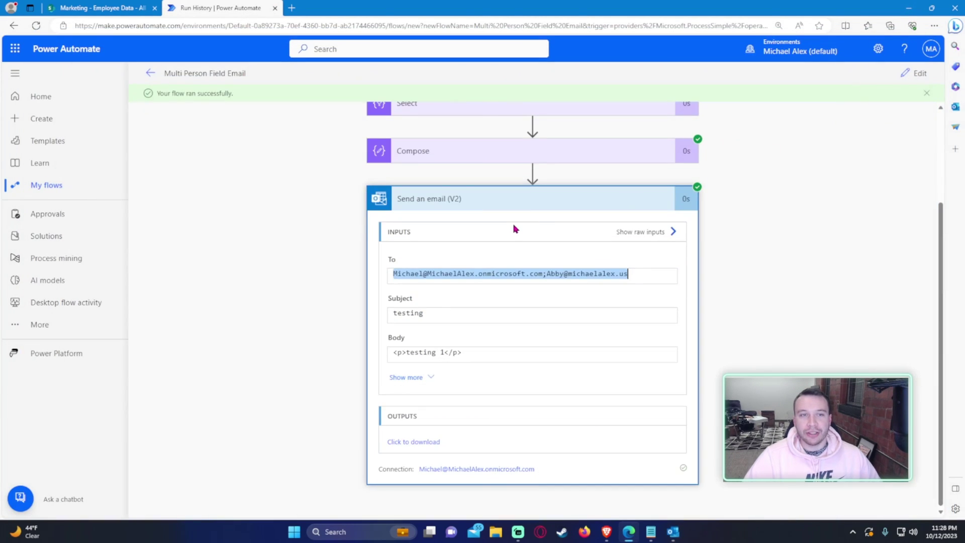